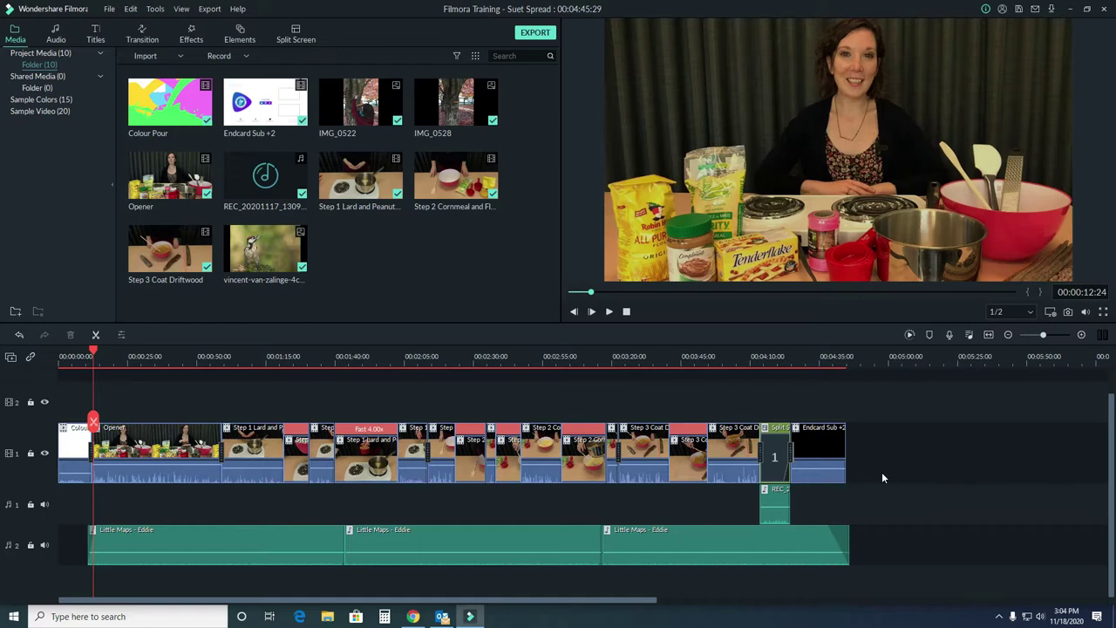
Open the Titles library and expand the Included category list
{"action": "left_click", "coordinate": [96, 33]}
{"action": "scroll", "coordinate": [541, 129], "scroll_direction": "down", "scroll_amount": 5}
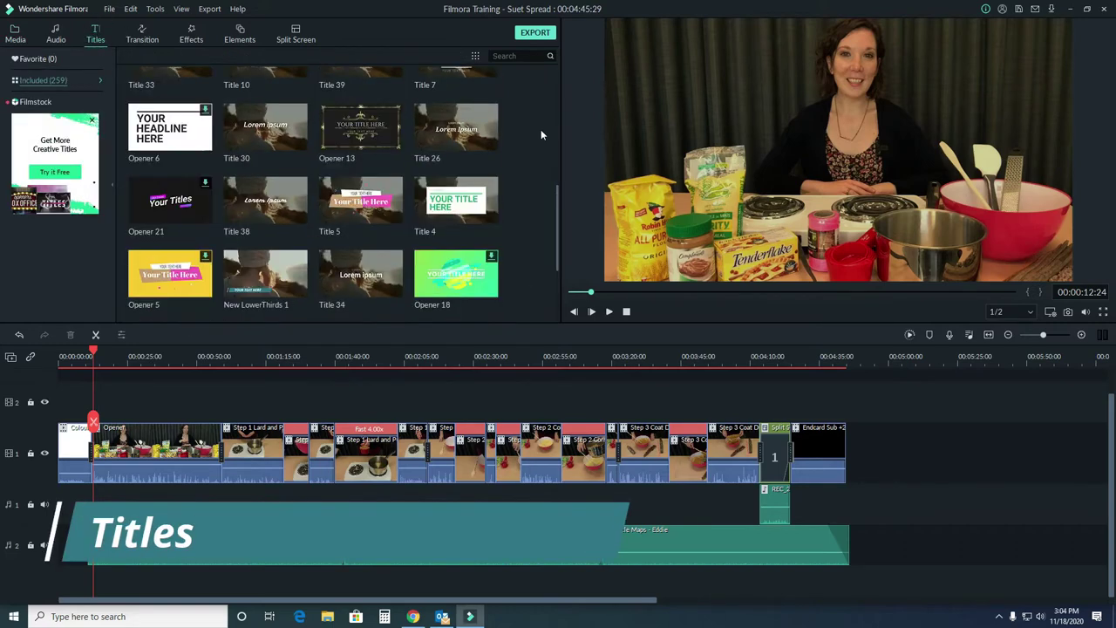
{"action": "scroll", "coordinate": [542, 129], "scroll_direction": "up", "scroll_amount": 8}
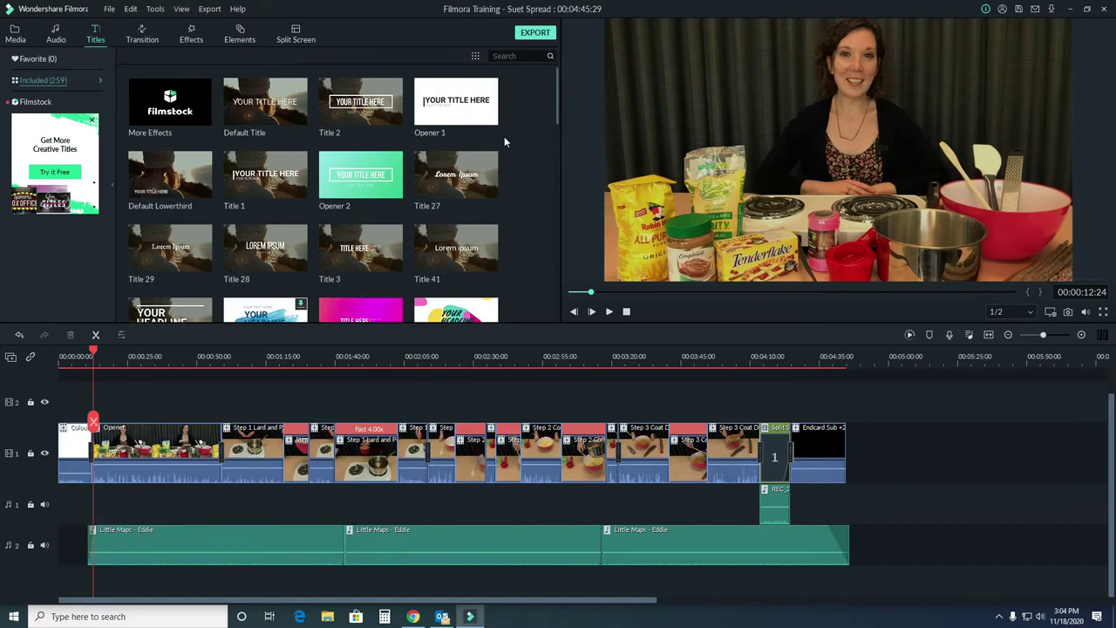
{"action": "left_click", "coordinate": [54, 81]}
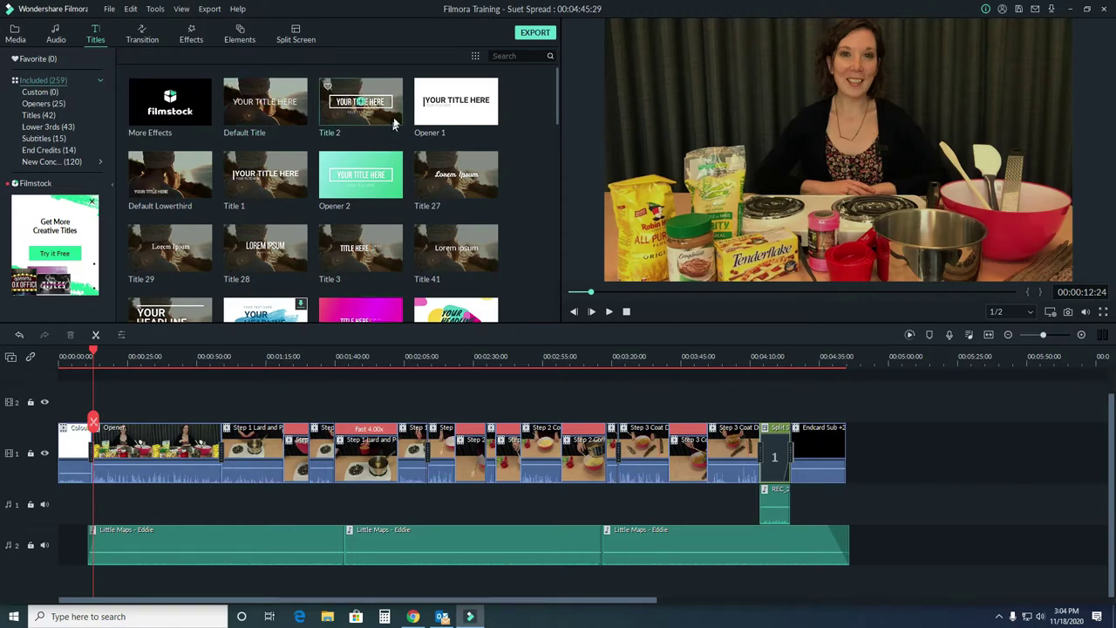
Preview the Title 2 and Opener 2 presets, then play the cooking video from near the start
{"action": "left_click", "coordinate": [372, 90]}
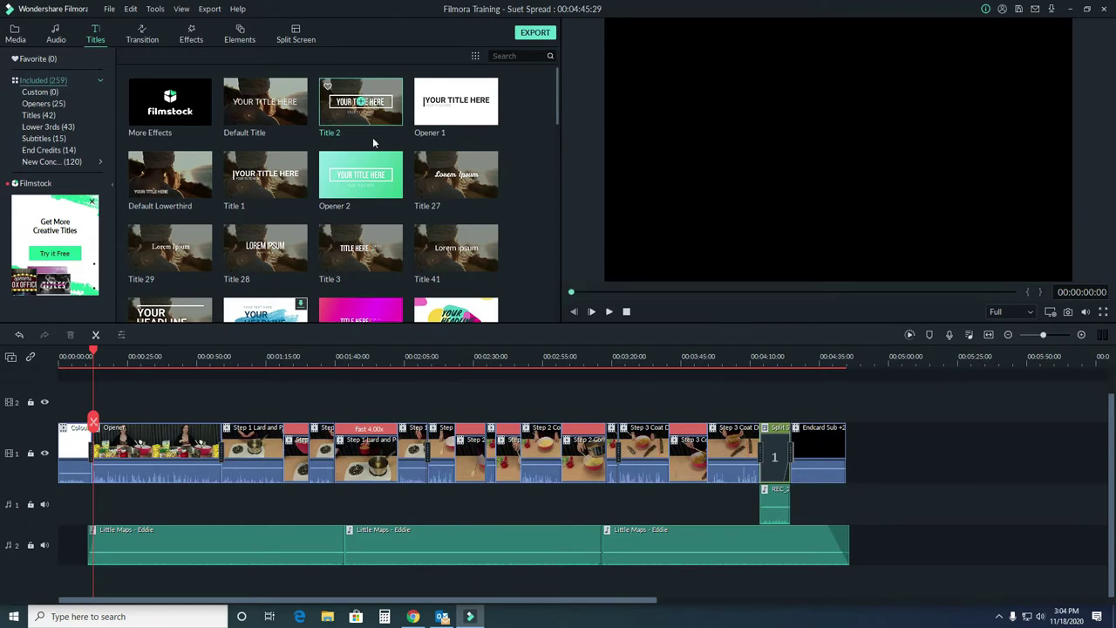
{"action": "left_click", "coordinate": [374, 165]}
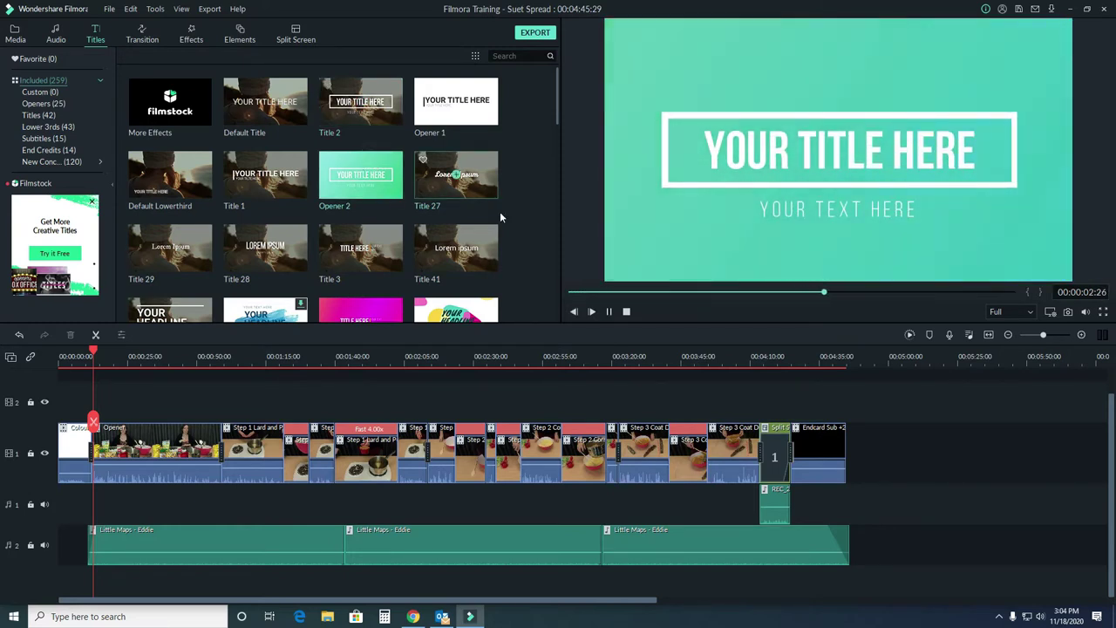
{"action": "left_click", "coordinate": [610, 311]}
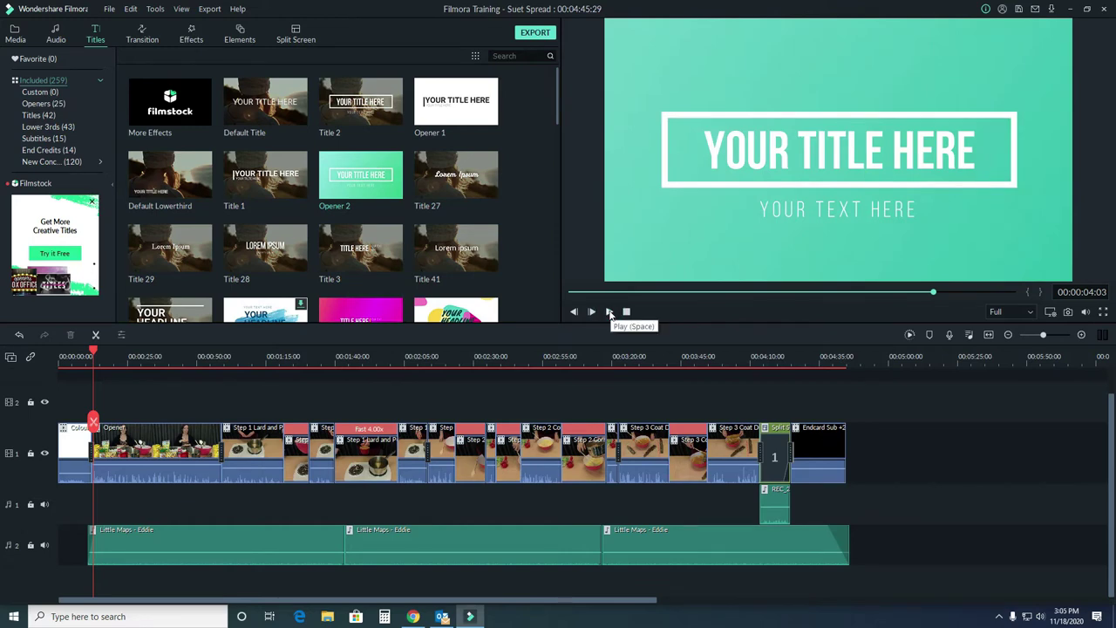
{"action": "left_click", "coordinate": [87, 351]}
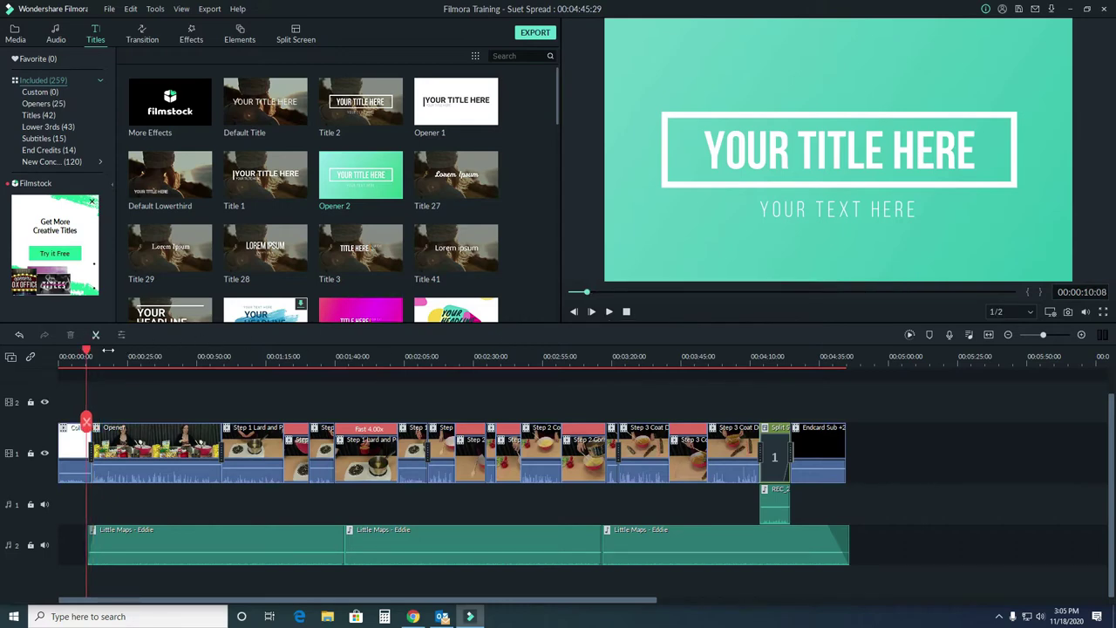
{"action": "key", "text": "space"}
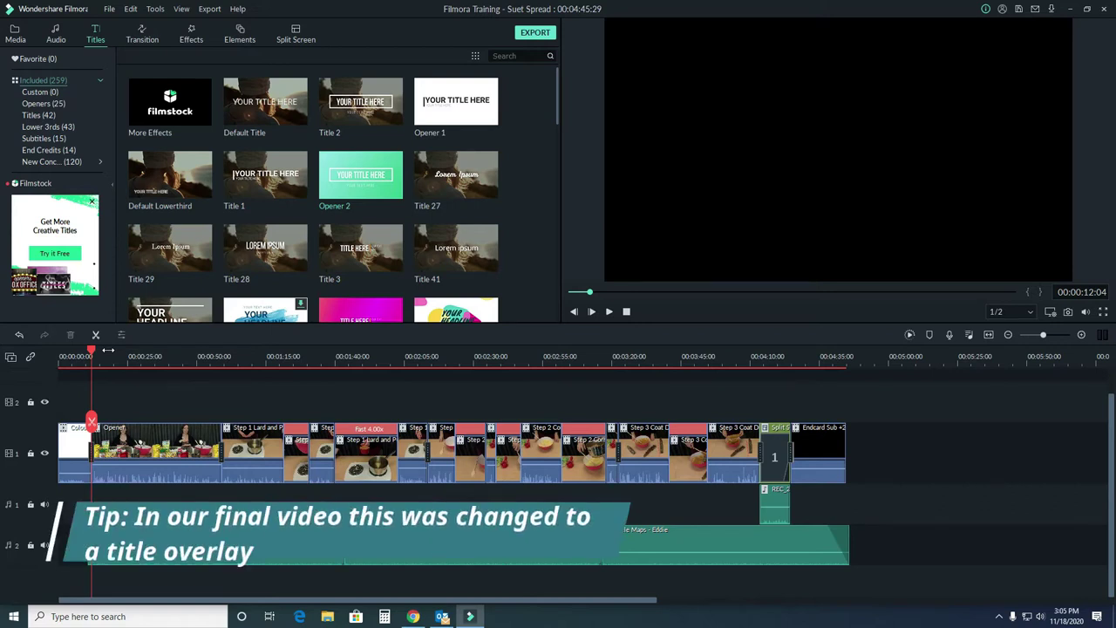
Filter the Titles library to Openers and preview Opener 1, Opener 11, then Opener 1 again
{"action": "left_click", "coordinate": [48, 115]}
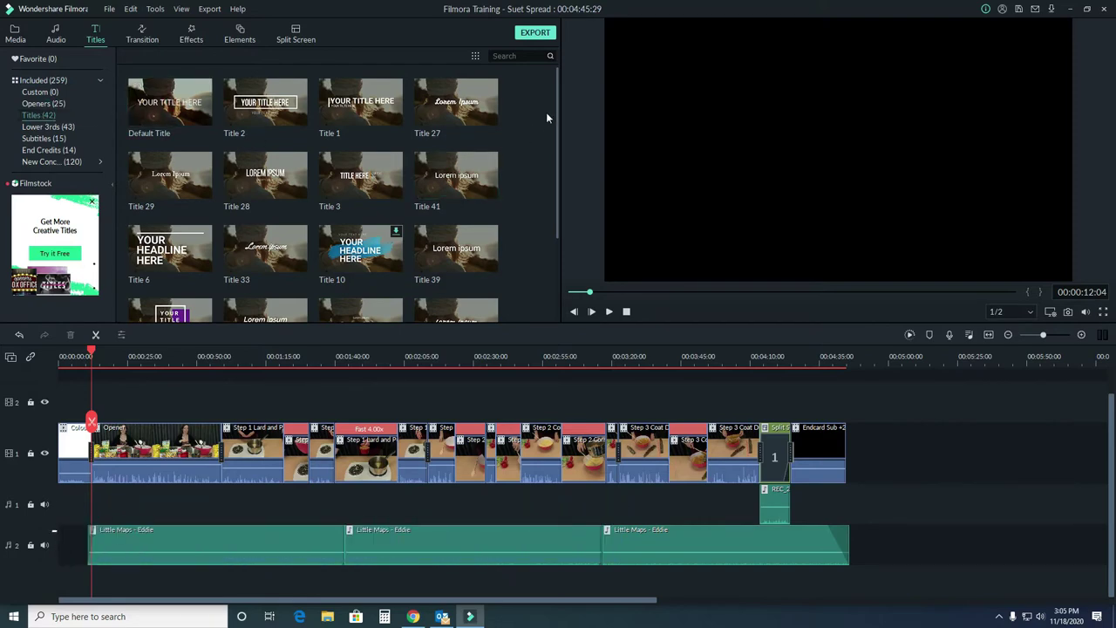
{"action": "left_click", "coordinate": [60, 102]}
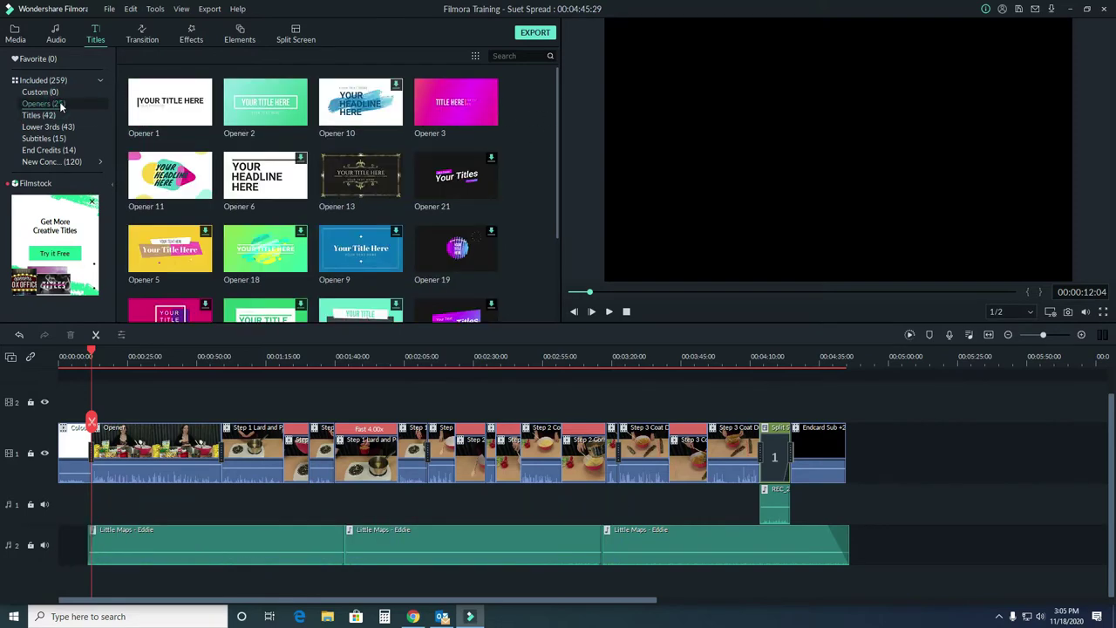
{"action": "left_click", "coordinate": [200, 106]}
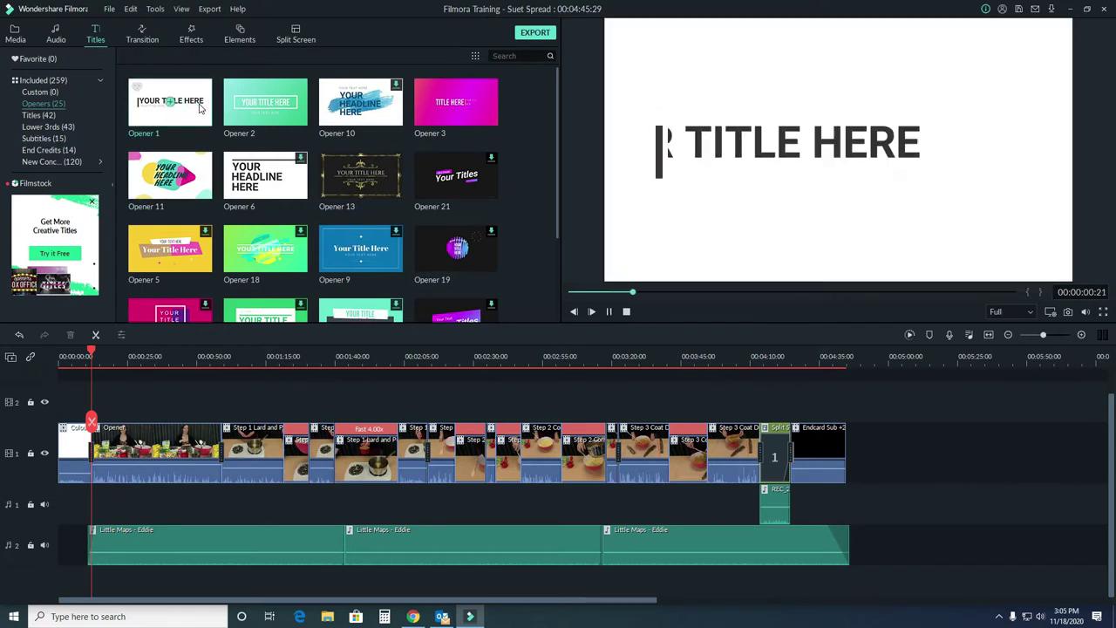
{"action": "left_click", "coordinate": [193, 168]}
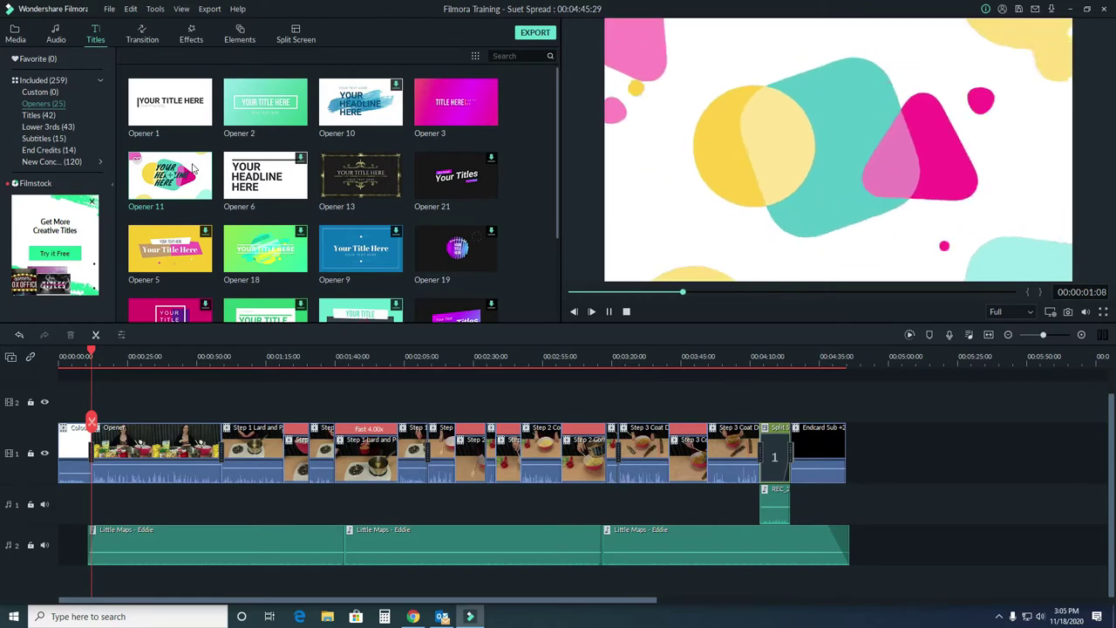
{"action": "left_click", "coordinate": [608, 312]}
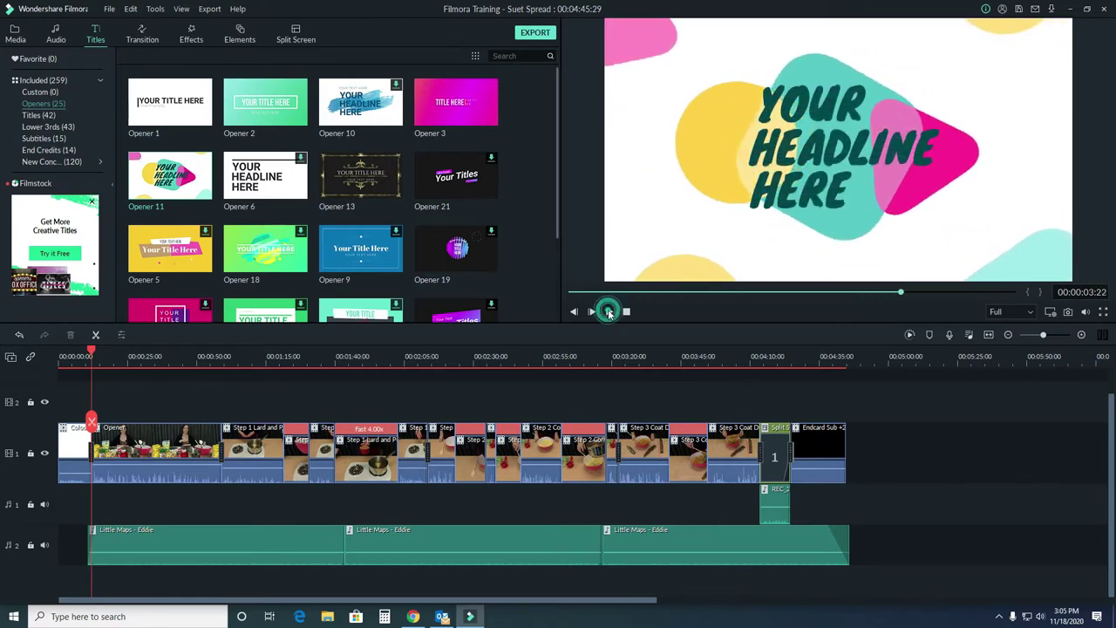
{"action": "left_click", "coordinate": [188, 101]}
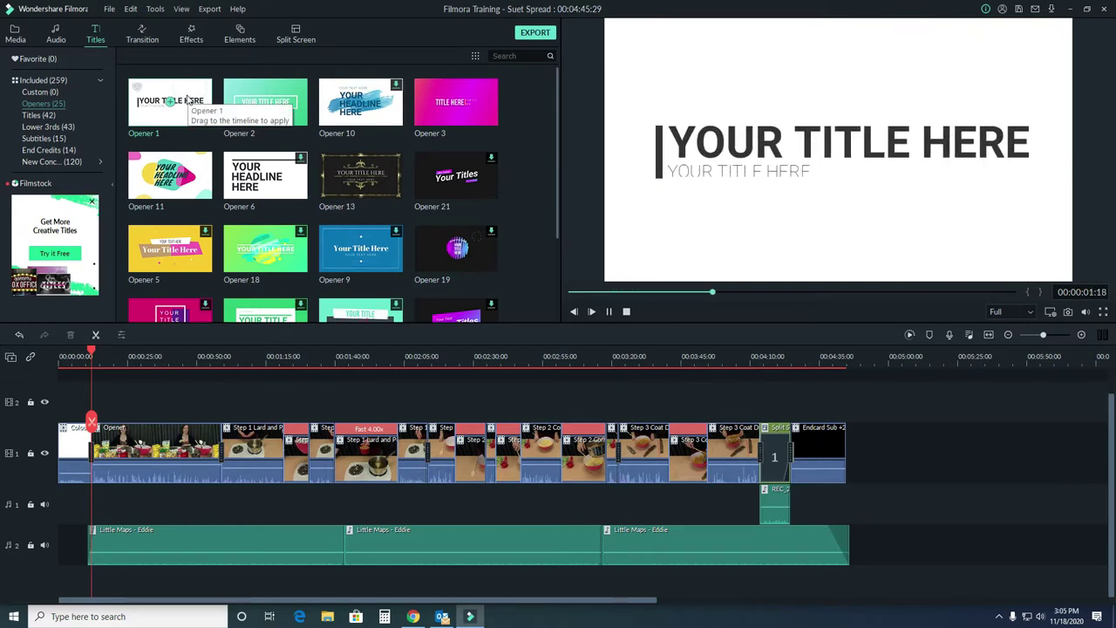
{"action": "left_click", "coordinate": [609, 311]}
Place Opener 1 on track 2 at the video start and pick its main title line for editing
{"action": "left_click_drag", "start_coordinate": [181, 93], "coordinate": [98, 403]}
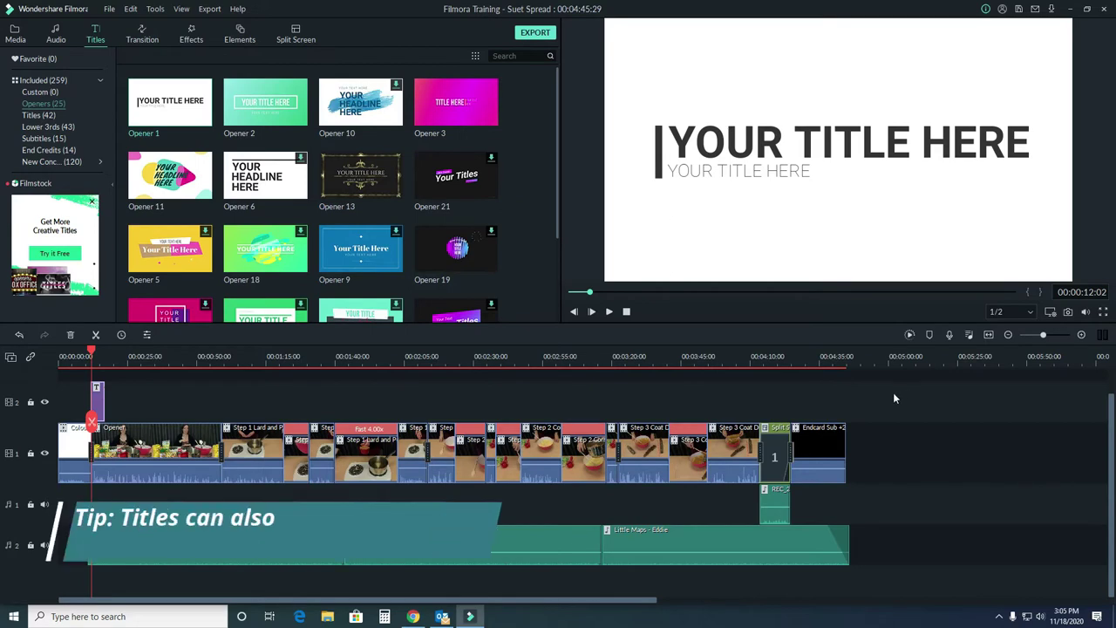
{"action": "double_click", "coordinate": [98, 396]}
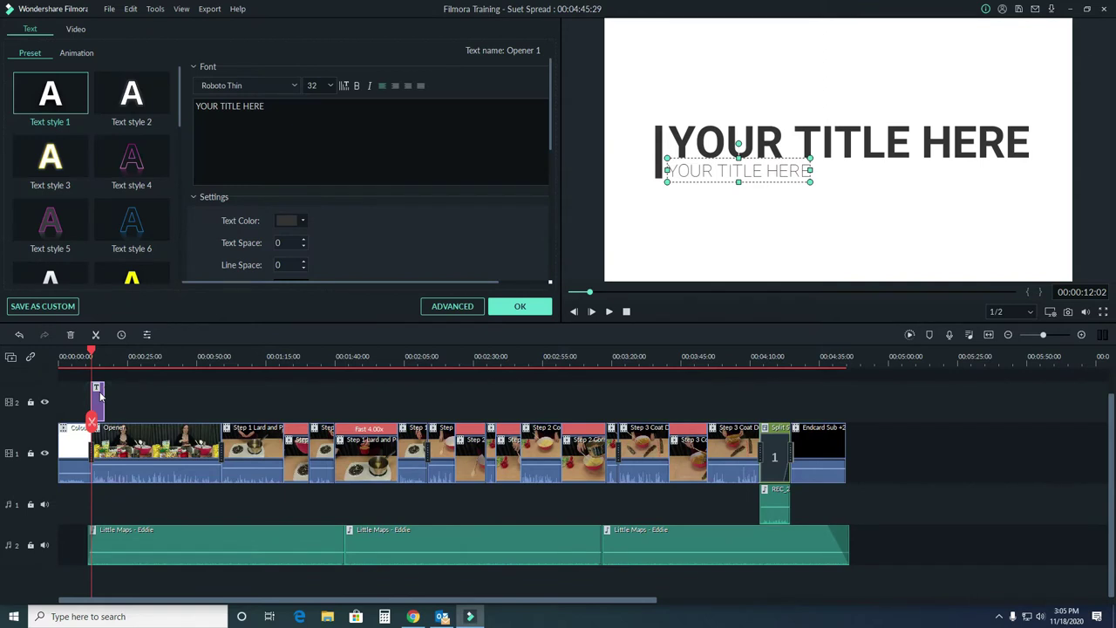
{"action": "left_click", "coordinate": [833, 147]}
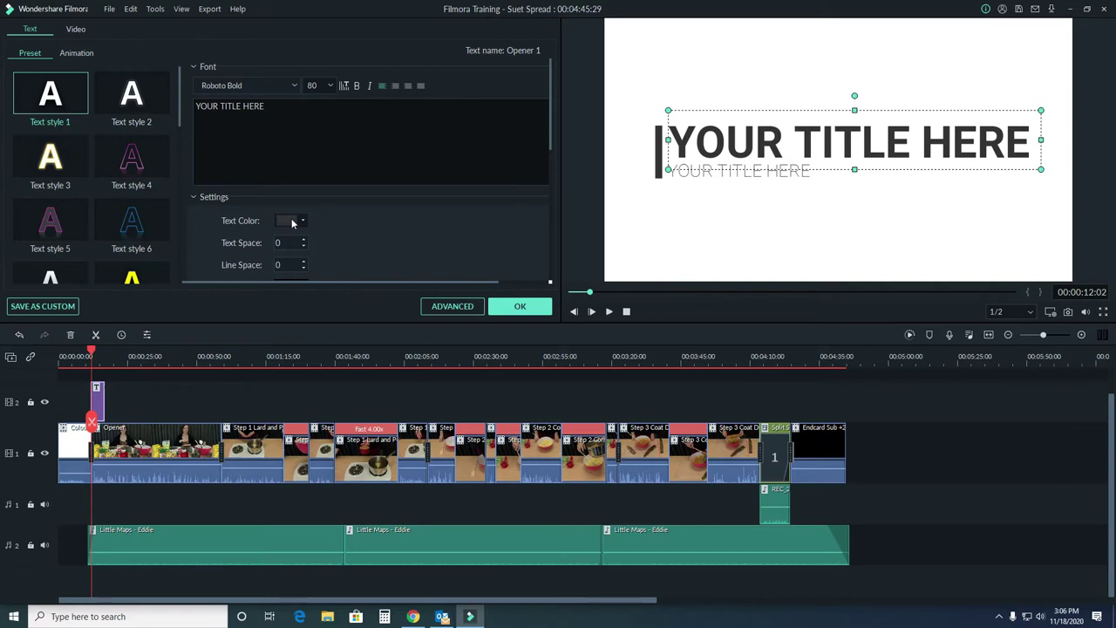
Keep Roboto Bold as the font and select the YOUR TITLE HERE placeholder text
{"action": "left_click", "coordinate": [294, 85]}
{"action": "left_click", "coordinate": [294, 83]}
{"action": "left_click", "coordinate": [302, 110]}
{"action": "left_click_drag", "start_coordinate": [267, 105], "coordinate": [193, 106]}
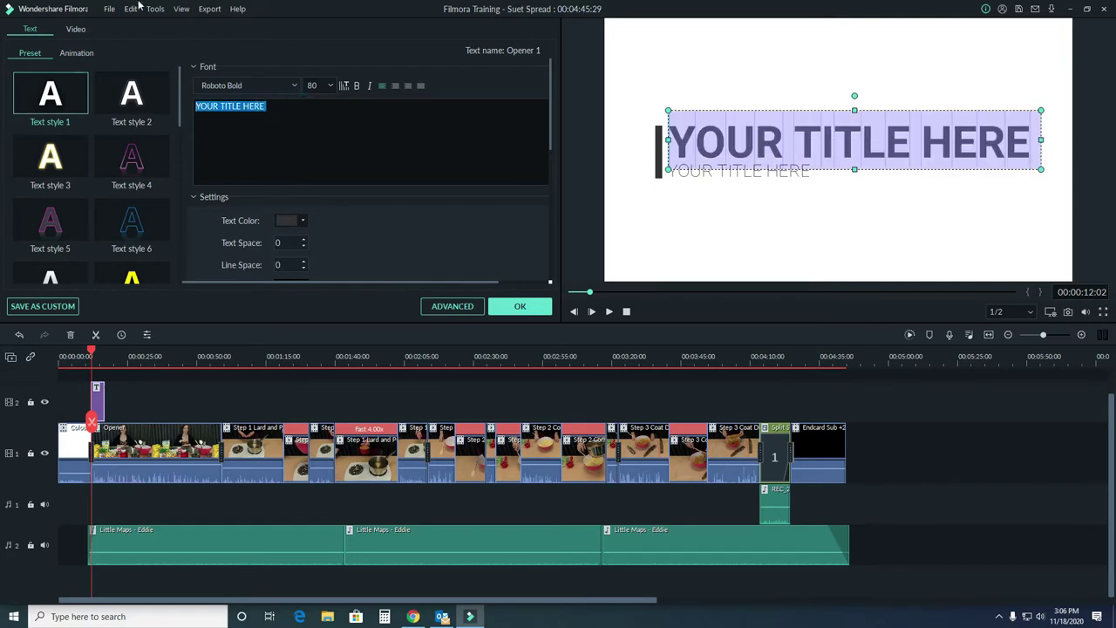
Replace the main title with 'Wintertime Suet Spread', resize its box and shift it left to align with the bar
{"action": "key", "text": "BackSpace"}
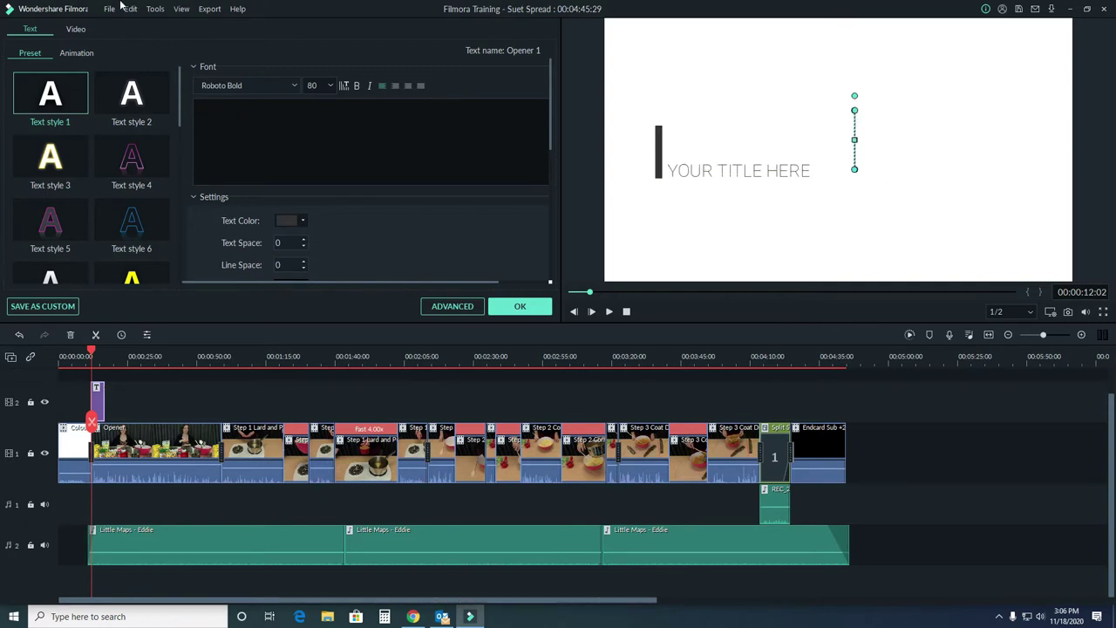
{"action": "type", "text": "Winterti"}
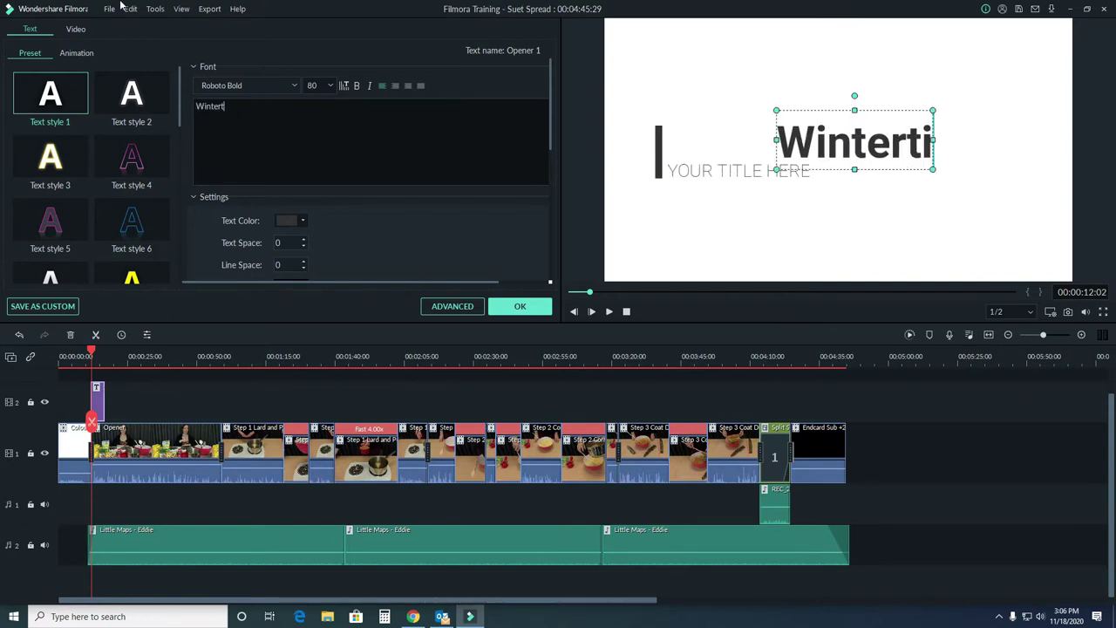
{"action": "type", "text": "me Suet"}
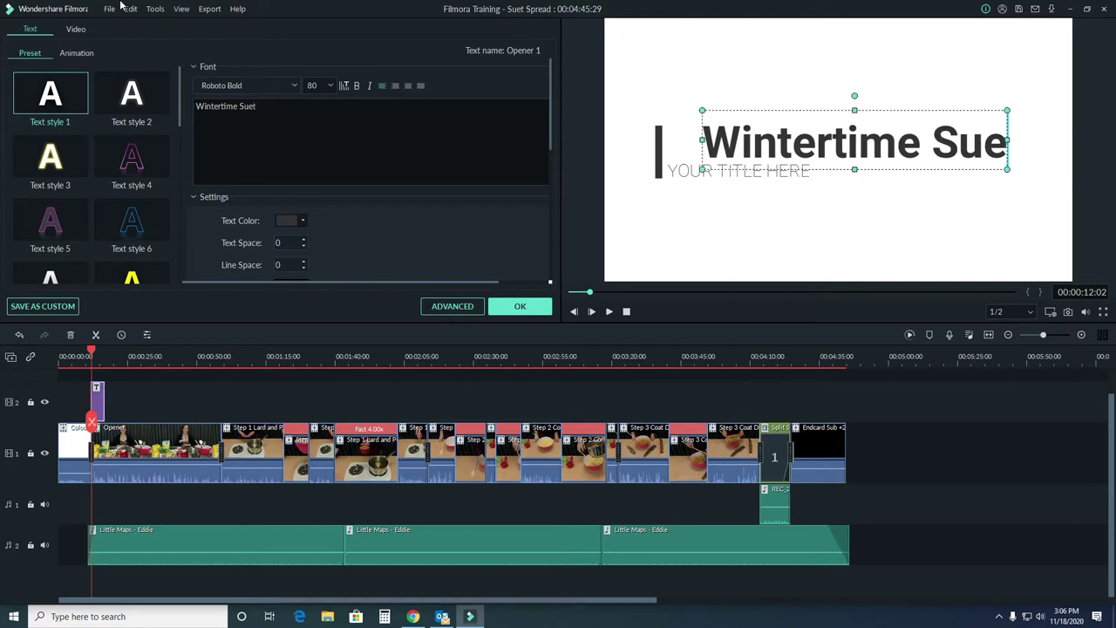
{"action": "type", "text": " Spread"}
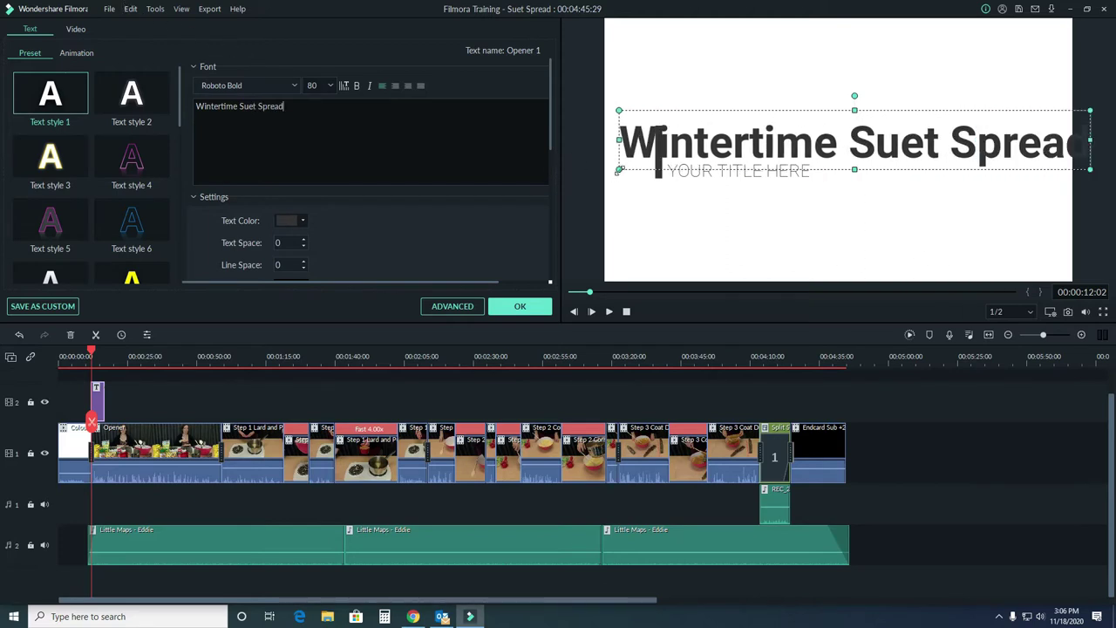
{"action": "left_click_drag", "start_coordinate": [617, 170], "coordinate": [682, 162]}
{"action": "left_click_drag", "start_coordinate": [743, 136], "coordinate": [727, 144]}
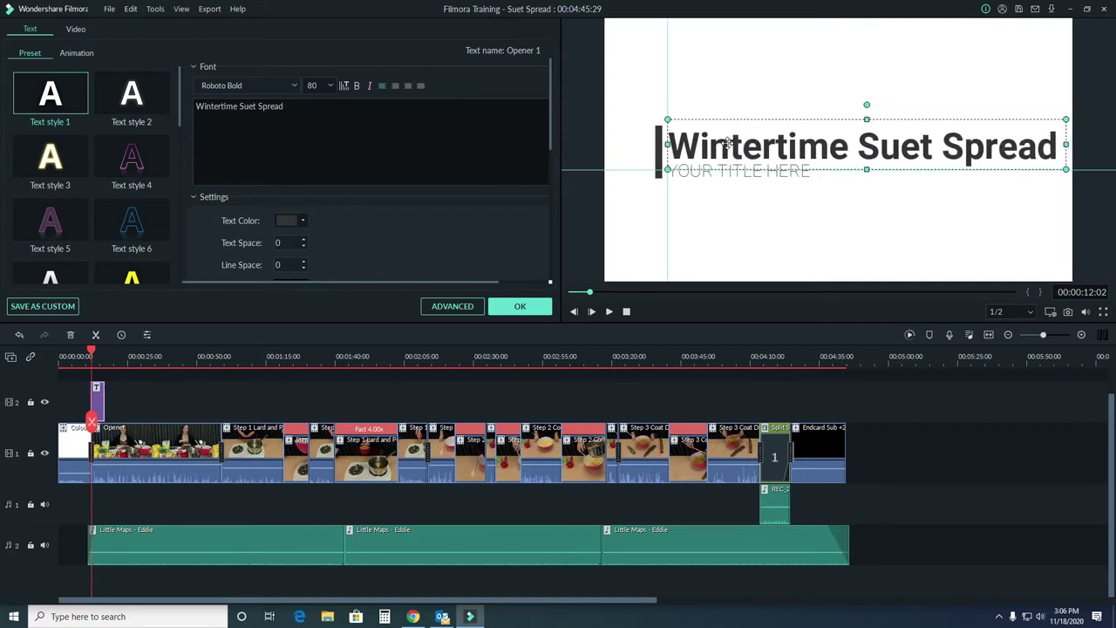
Check the title, subtitle and vertical bar, ending with the YOUR TITLE HERE subtitle selected for editing
{"action": "left_click", "coordinate": [733, 193]}
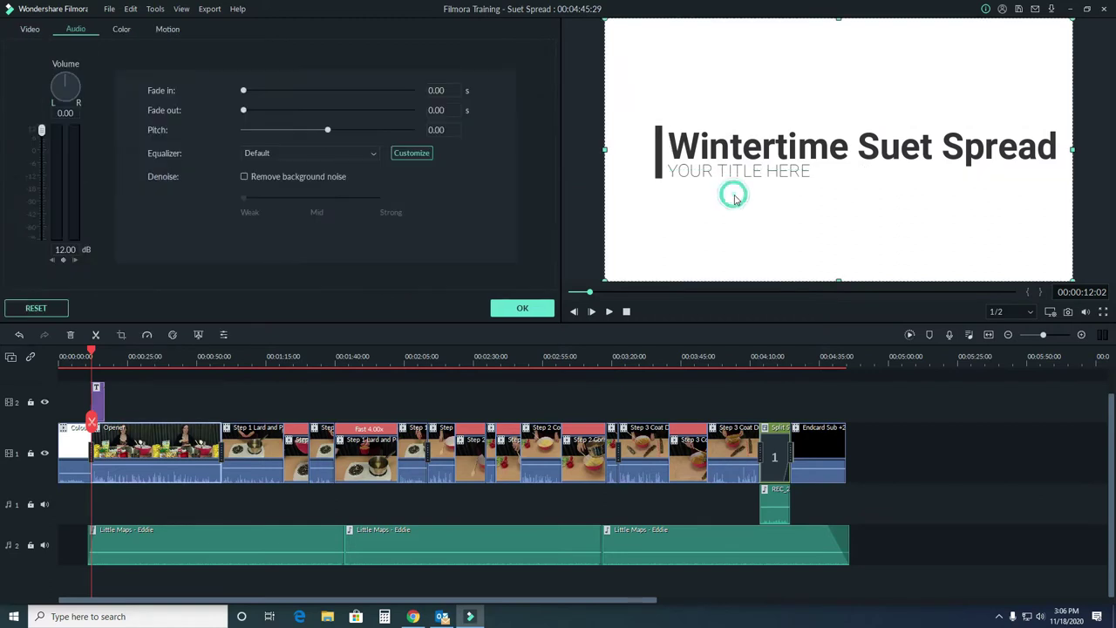
{"action": "left_click", "coordinate": [734, 145]}
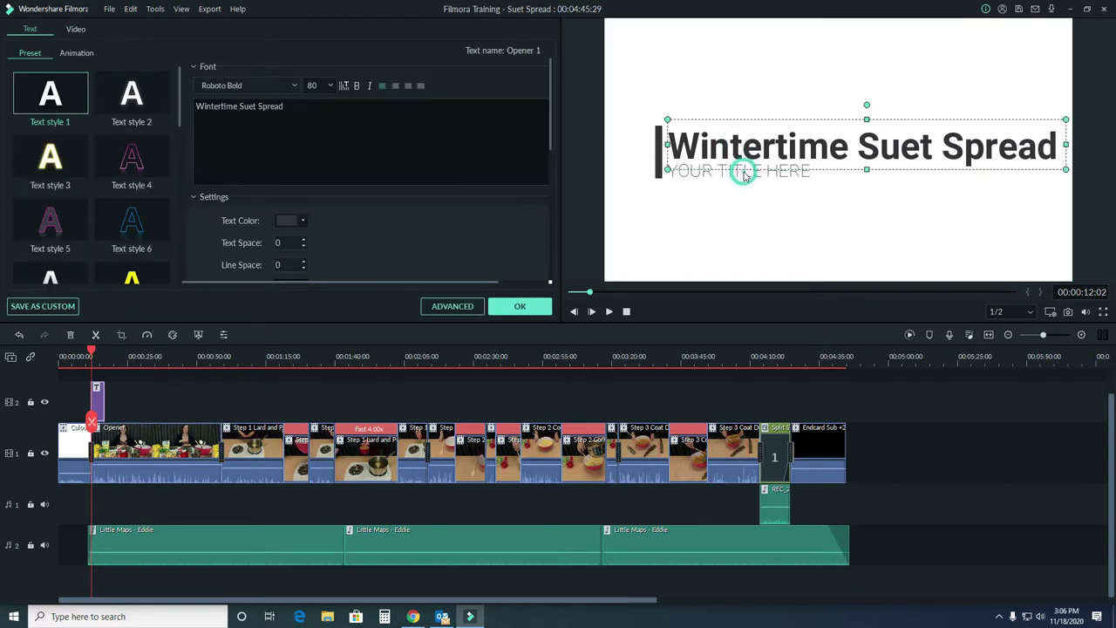
{"action": "left_click", "coordinate": [739, 172]}
{"action": "left_click", "coordinate": [782, 173]}
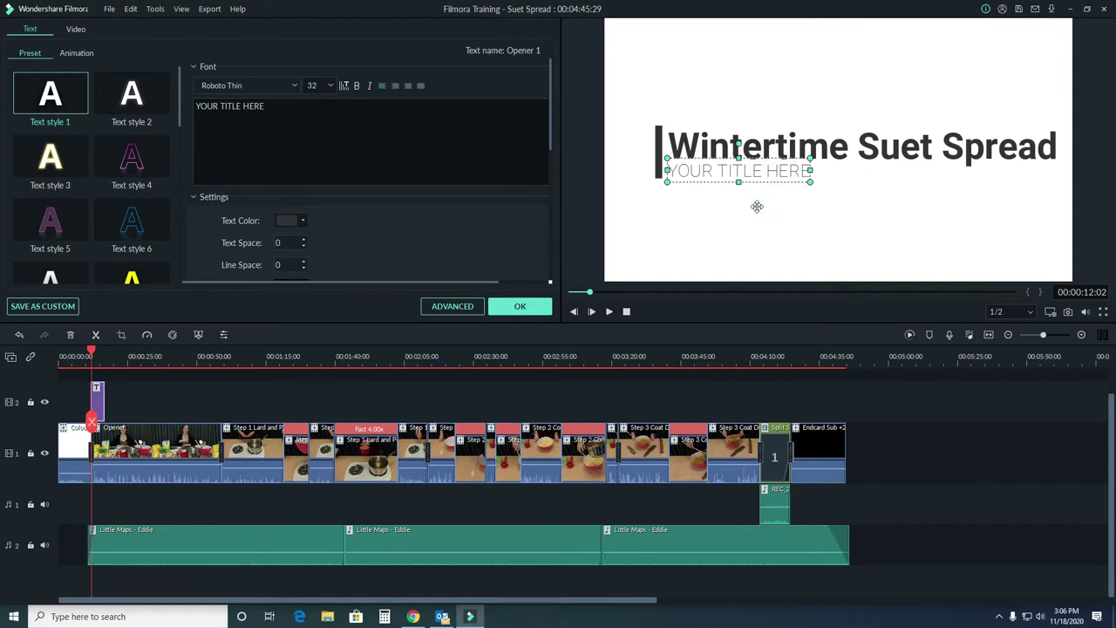
{"action": "left_click", "coordinate": [755, 207]}
{"action": "left_click", "coordinate": [659, 144]}
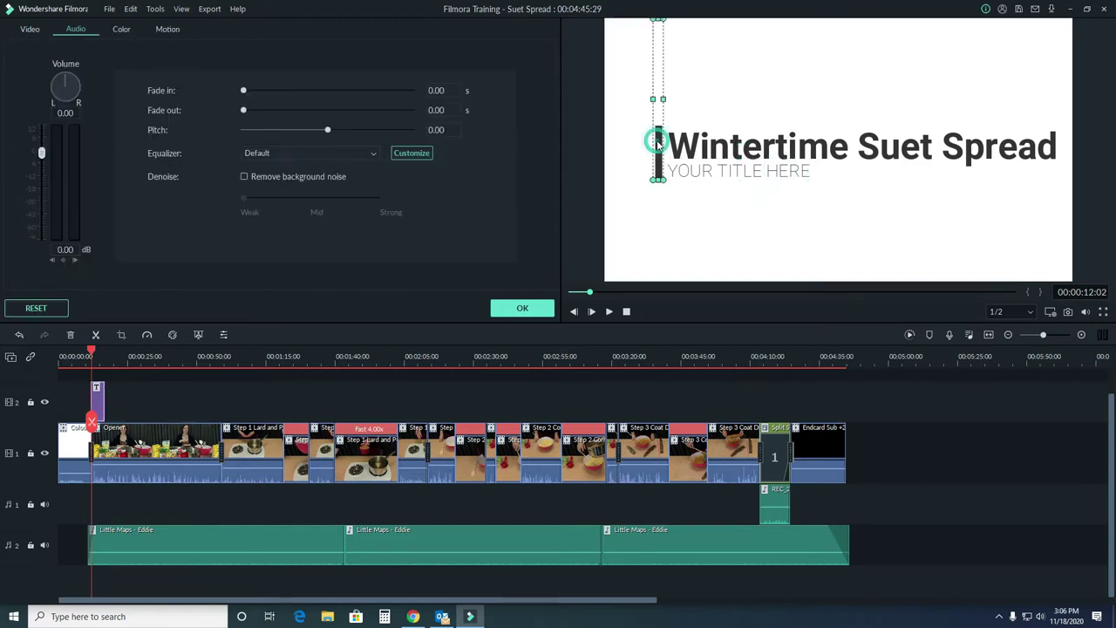
{"action": "left_click", "coordinate": [706, 201]}
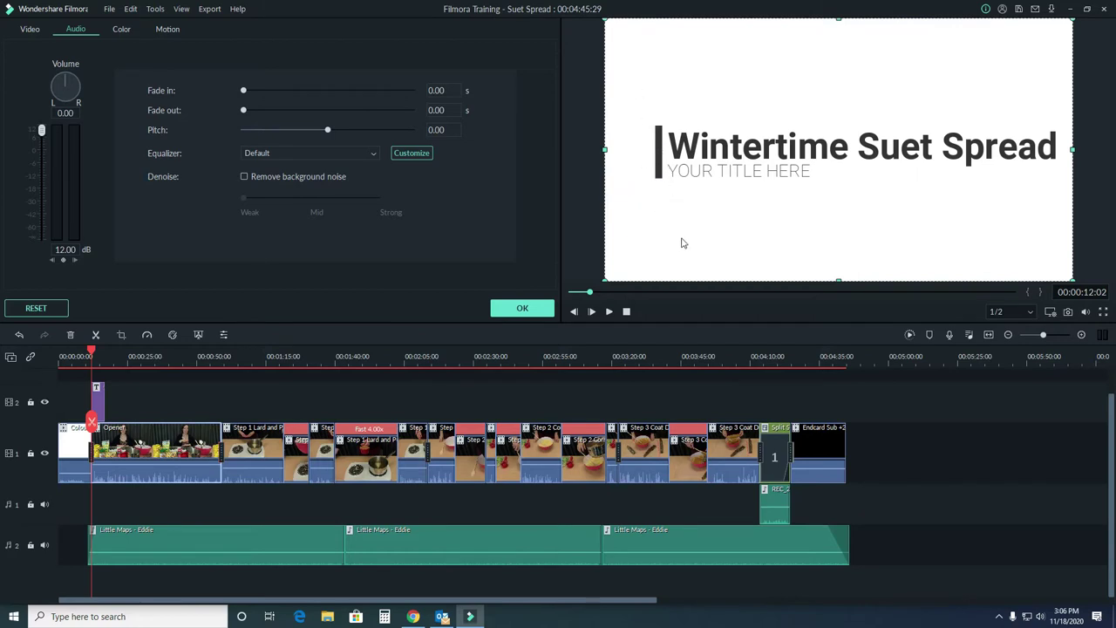
{"action": "double_click", "coordinate": [698, 150]}
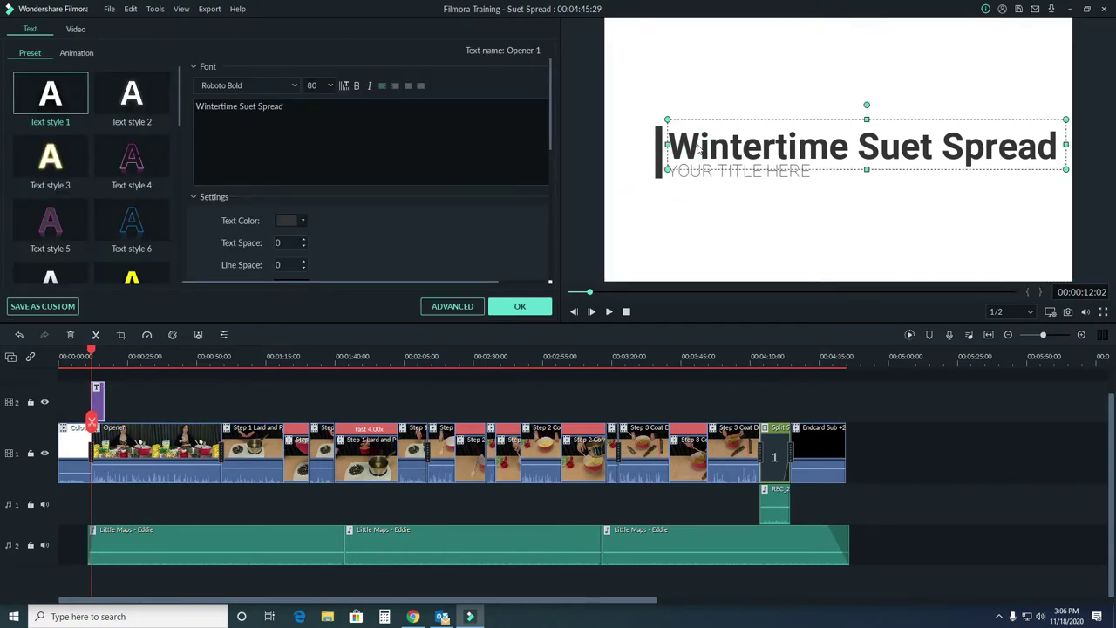
{"action": "left_click", "coordinate": [715, 232]}
{"action": "double_click", "coordinate": [722, 175]}
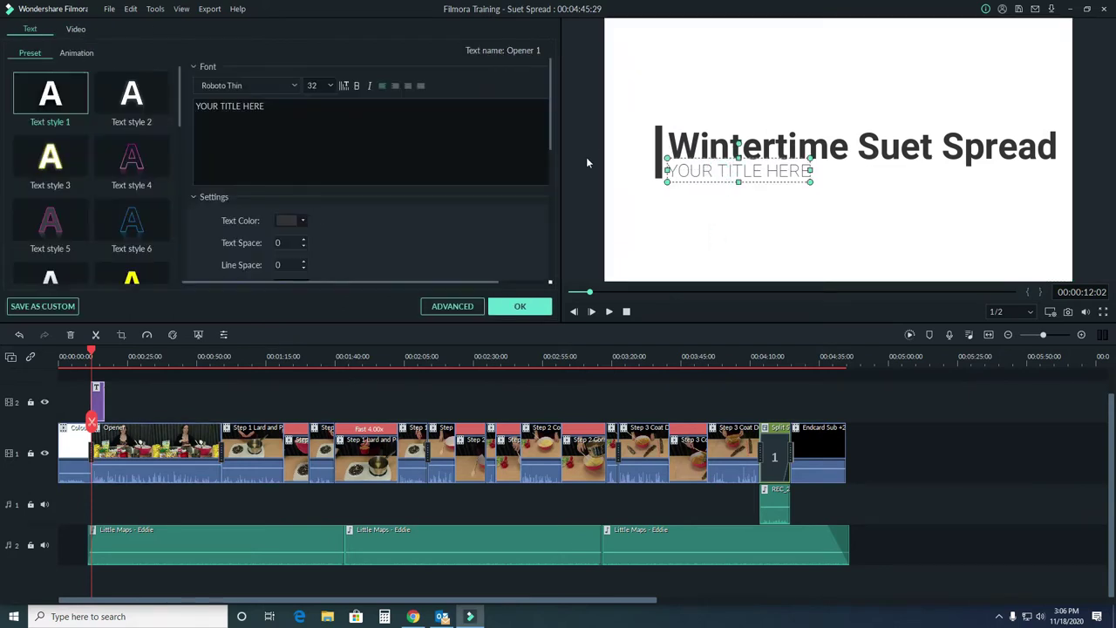
Try several text styles on Wintertime Suet Spread, settling on white text with black outline
{"action": "left_click", "coordinate": [731, 146]}
{"action": "left_click", "coordinate": [138, 167]}
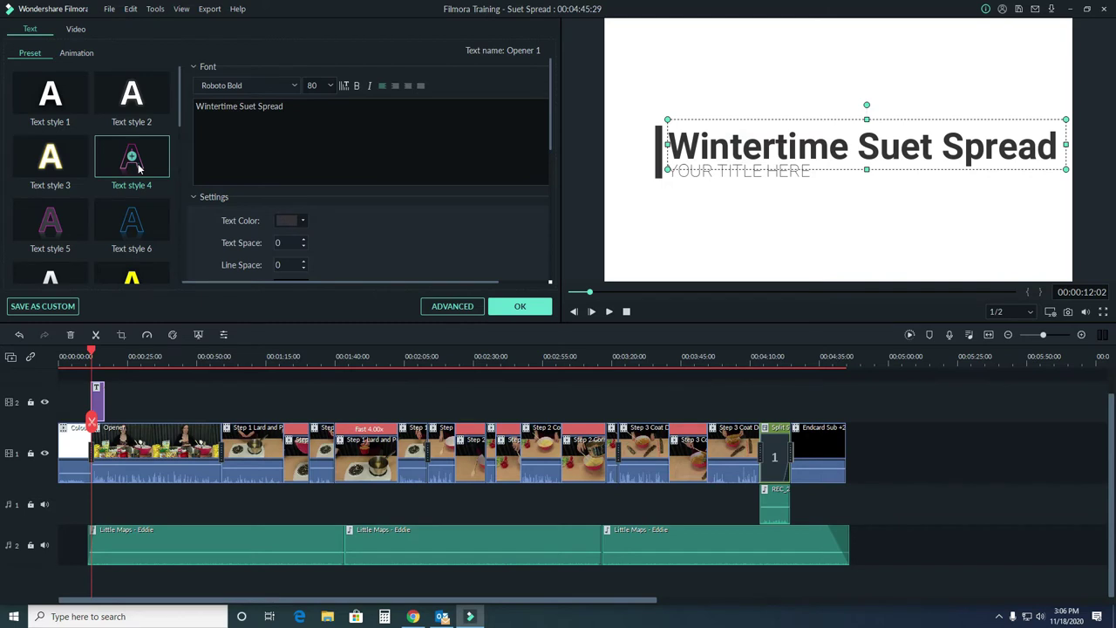
{"action": "left_click", "coordinate": [154, 225]}
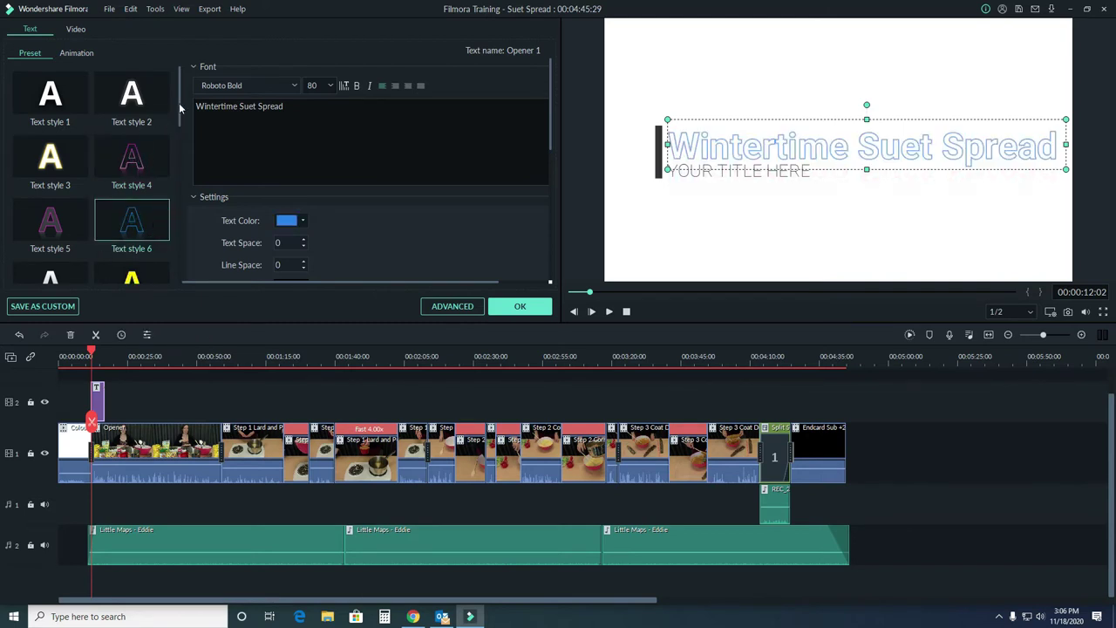
{"action": "scroll", "coordinate": [179, 103], "scroll_direction": "down", "scroll_amount": 1}
{"action": "left_click", "coordinate": [147, 204]}
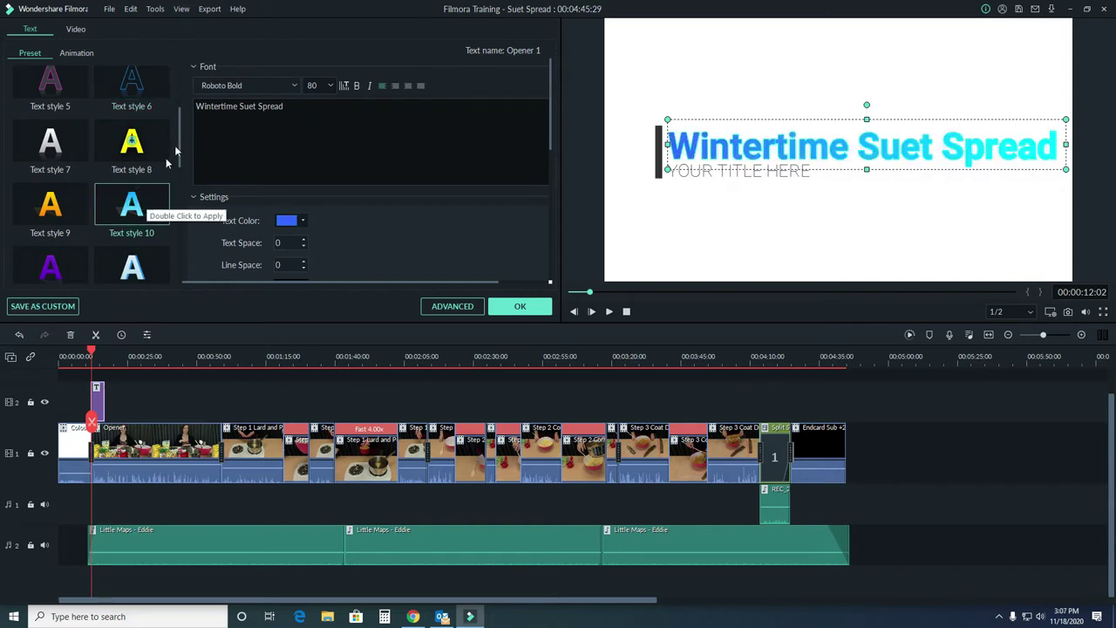
{"action": "left_click_drag", "start_coordinate": [178, 140], "coordinate": [181, 87]}
{"action": "left_click", "coordinate": [132, 91]}
Select the subtitle's YOUR TITLE HERE placeholder text to replace it
{"action": "left_click", "coordinate": [697, 242]}
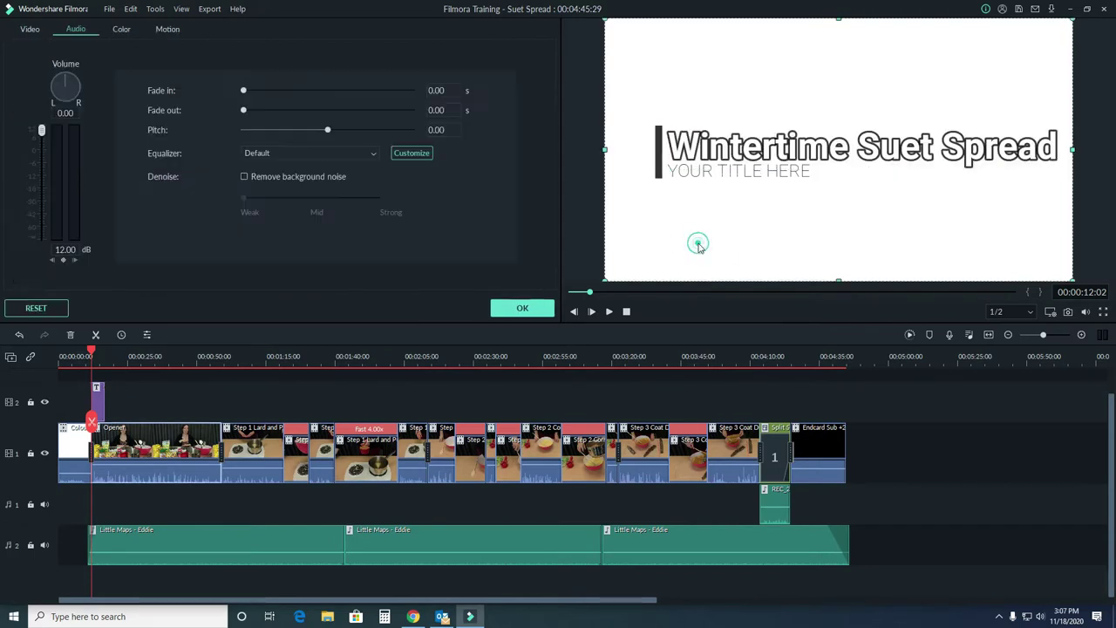
{"action": "left_click", "coordinate": [722, 173]}
{"action": "left_click_drag", "start_coordinate": [279, 103], "coordinate": [195, 106]}
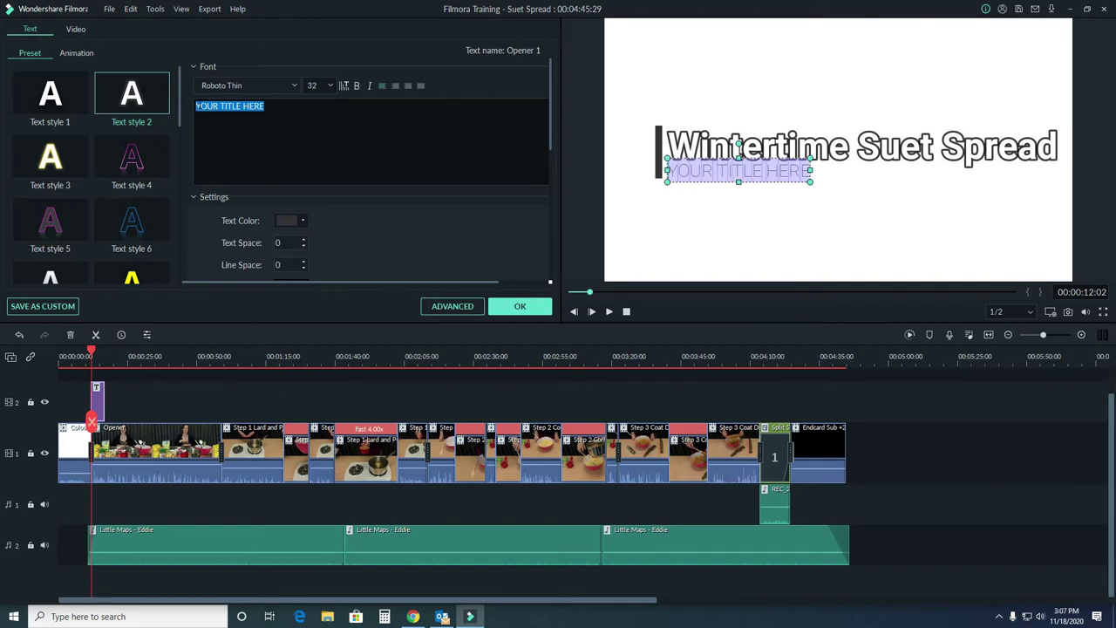
Change the subtitle to 'with' plus the presenter's name and align it under the title's left edge
{"action": "type", "text": "with R"}
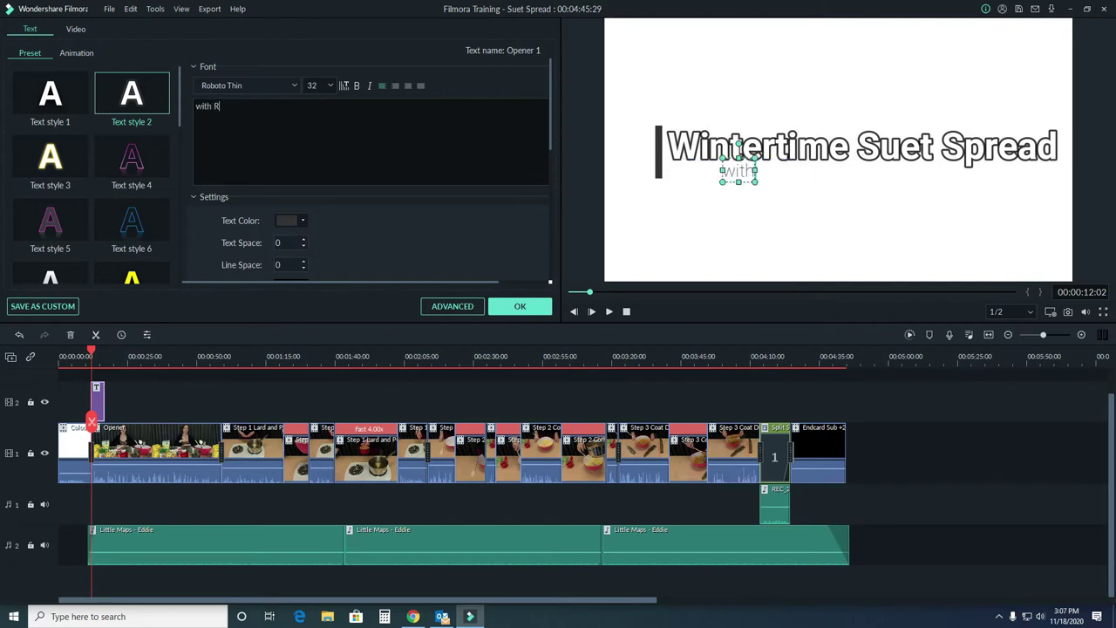
{"action": "type", "text": "achelle"}
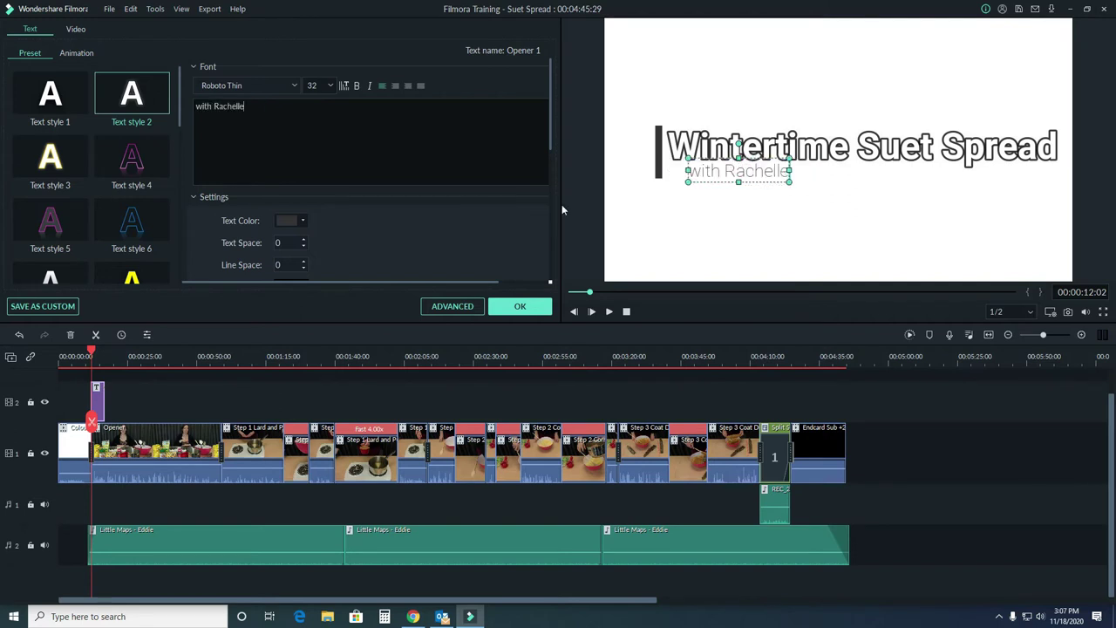
{"action": "left_click", "coordinate": [738, 223]}
{"action": "left_click", "coordinate": [734, 173]}
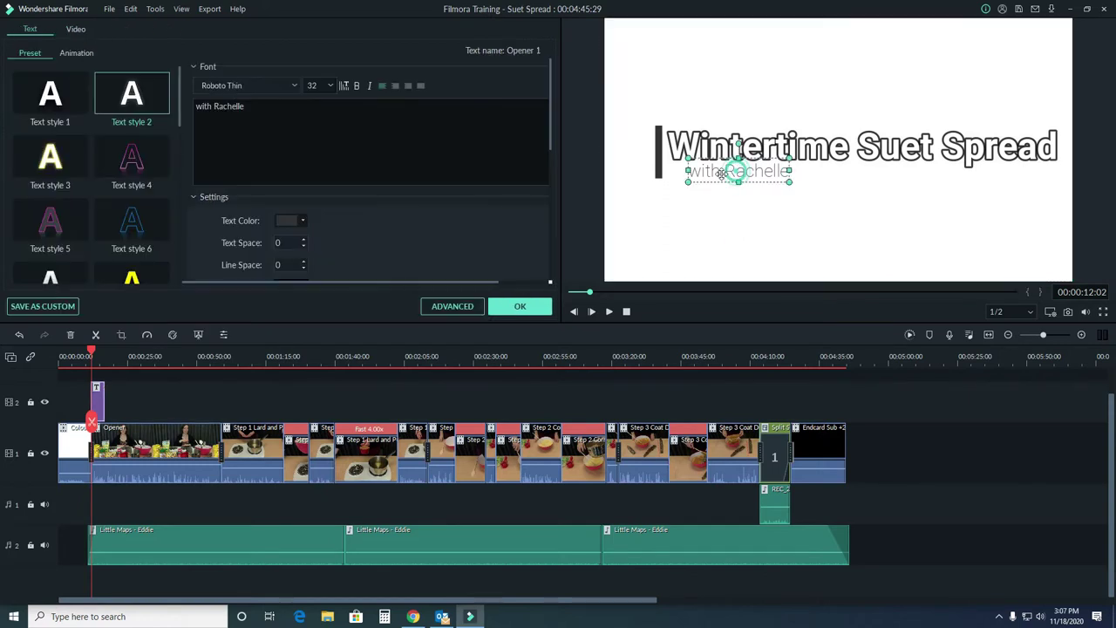
{"action": "mouse_move", "coordinate": [721, 174]}
{"action": "left_mouse_down"}
{"action": "mouse_move", "coordinate": [710, 174]}
{"action": "mouse_move", "coordinate": [716, 183]}
{"action": "left_mouse_up"}
{"action": "left_click", "coordinate": [814, 207]}
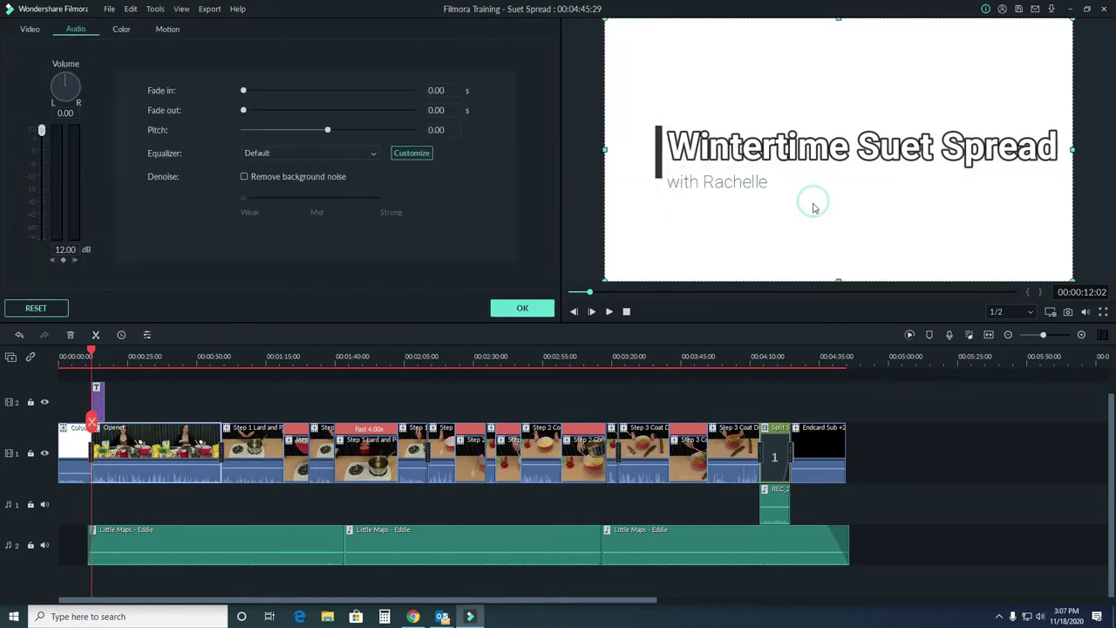
Apply the title edits and play the timeline to preview the opener
{"action": "left_click", "coordinate": [726, 101]}
{"action": "left_click", "coordinate": [523, 308]}
{"action": "key", "text": "space"}
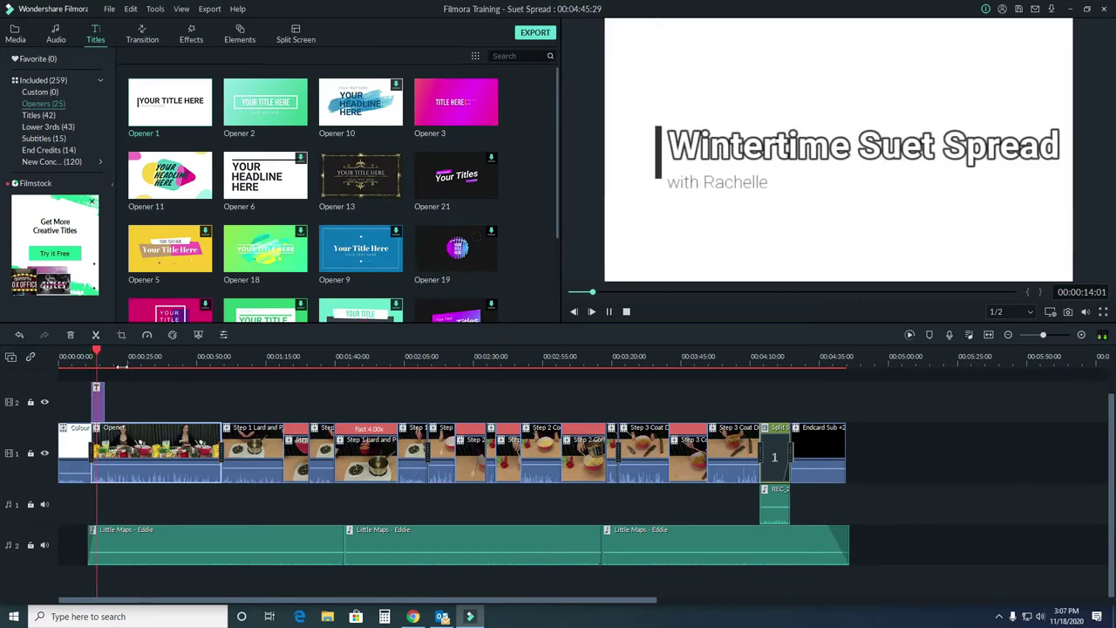
Extend the Opener clip slightly earlier at its start and replay the opening to check the title
{"action": "key", "text": "space"}
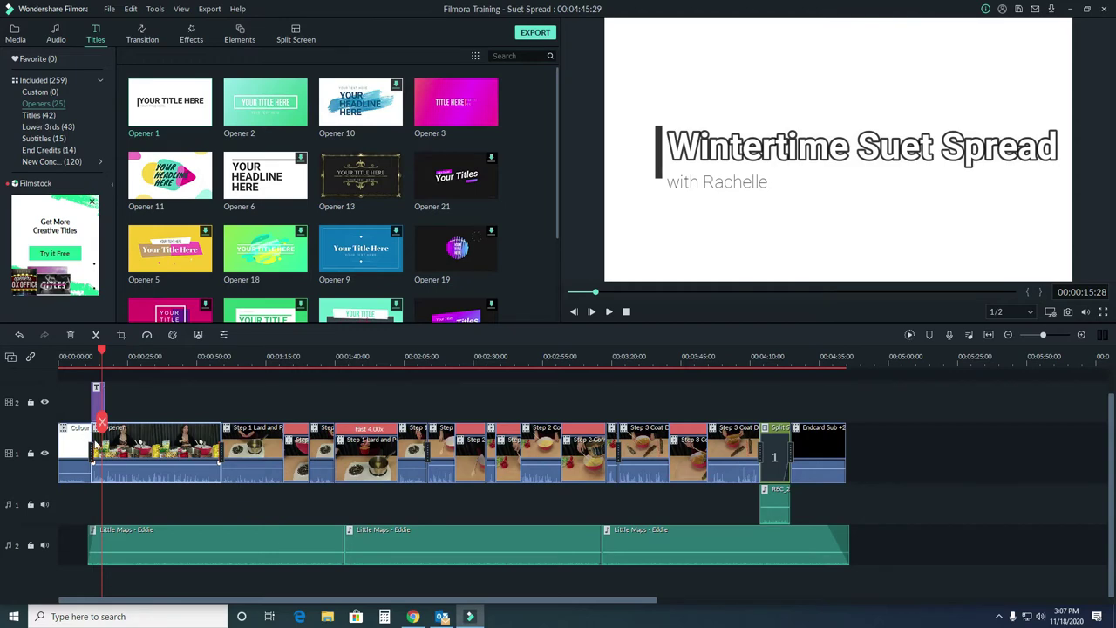
{"action": "left_click_drag", "start_coordinate": [90, 440], "coordinate": [82, 439]}
{"action": "left_click", "coordinate": [105, 401]}
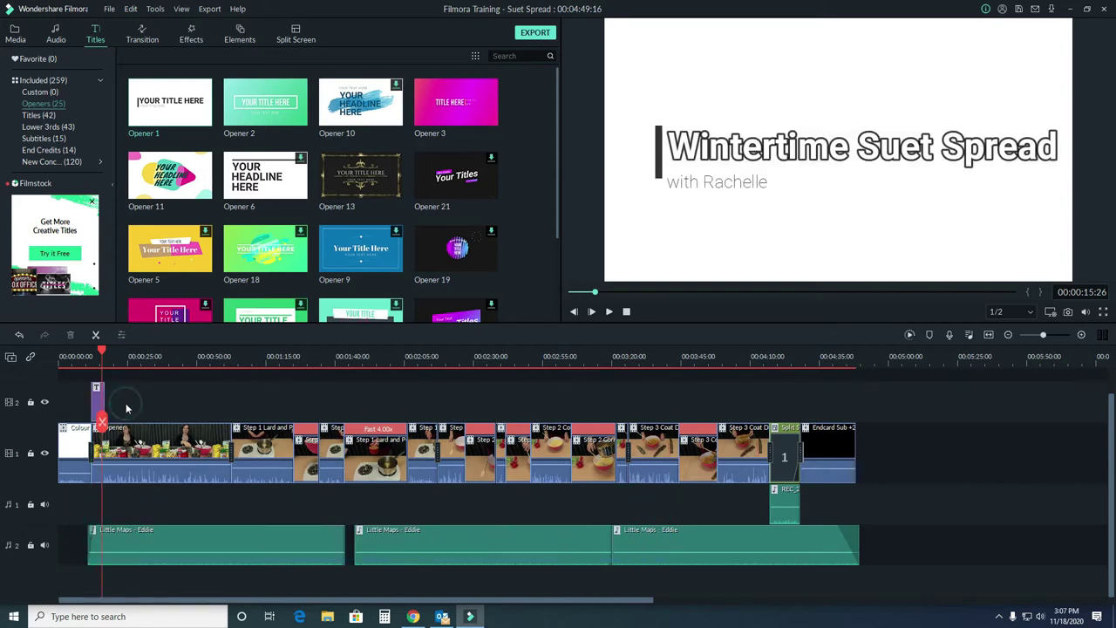
{"action": "left_click_drag", "start_coordinate": [102, 352], "coordinate": [93, 350]}
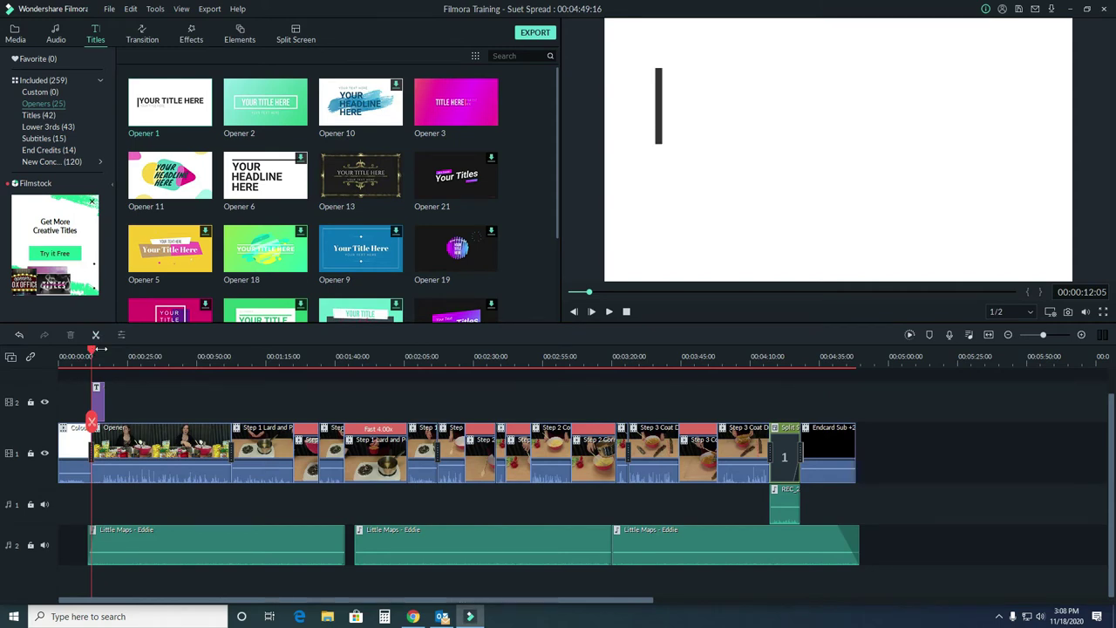
{"action": "key", "text": "space"}
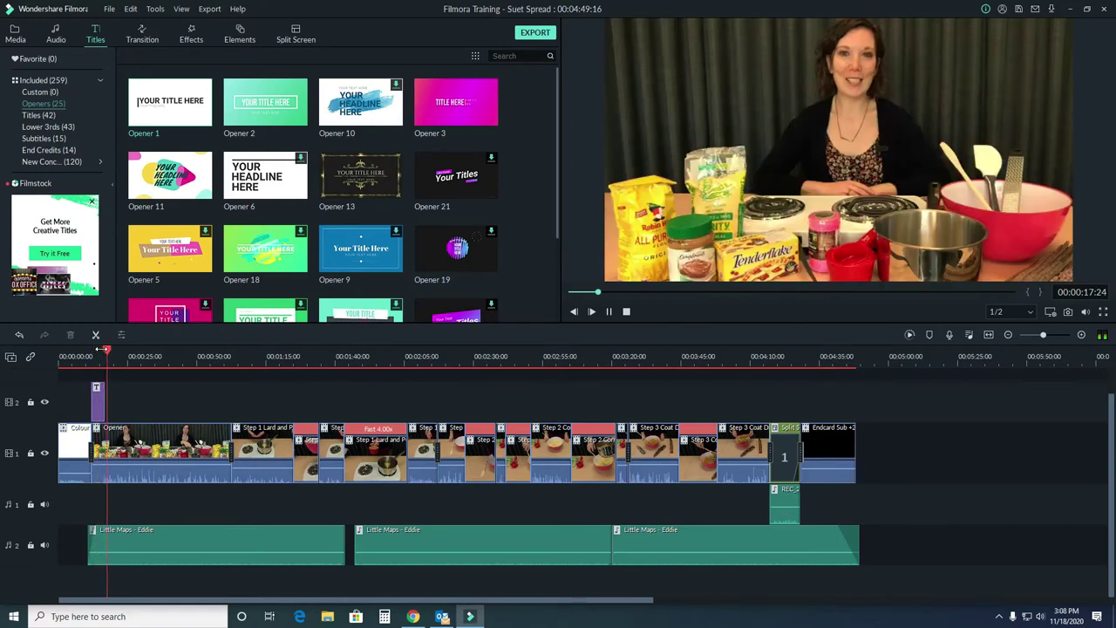
{"action": "key", "text": "space"}
Extend the Opener clip further at its start and review the opening again
{"action": "left_click", "coordinate": [150, 458]}
{"action": "left_click_drag", "start_coordinate": [91, 439], "coordinate": [99, 410]}
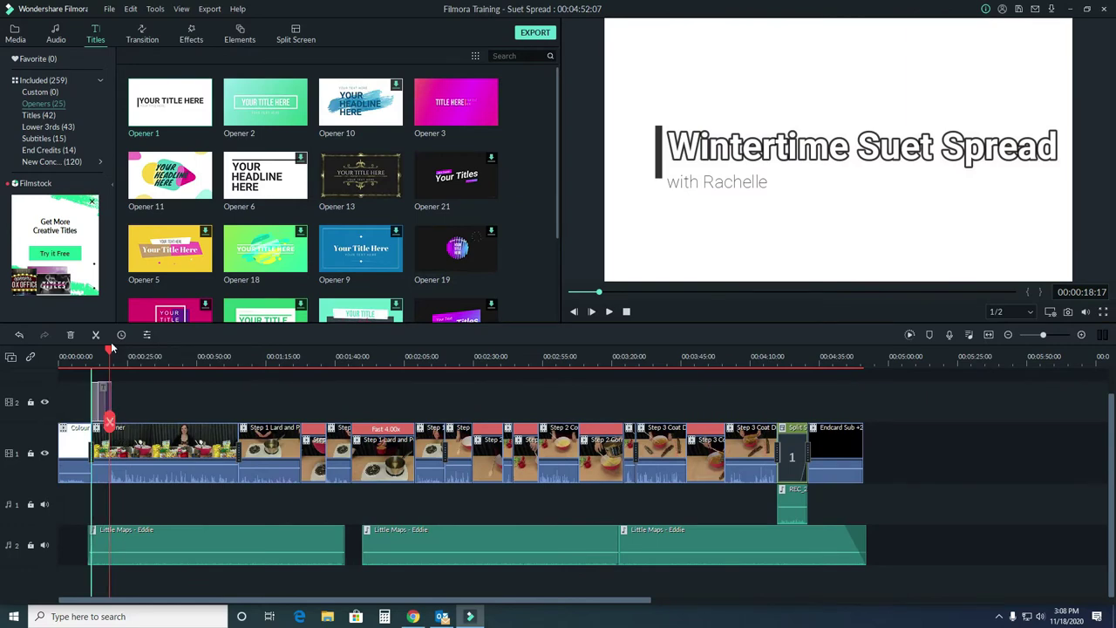
{"action": "left_click_drag", "start_coordinate": [106, 354], "coordinate": [88, 356]}
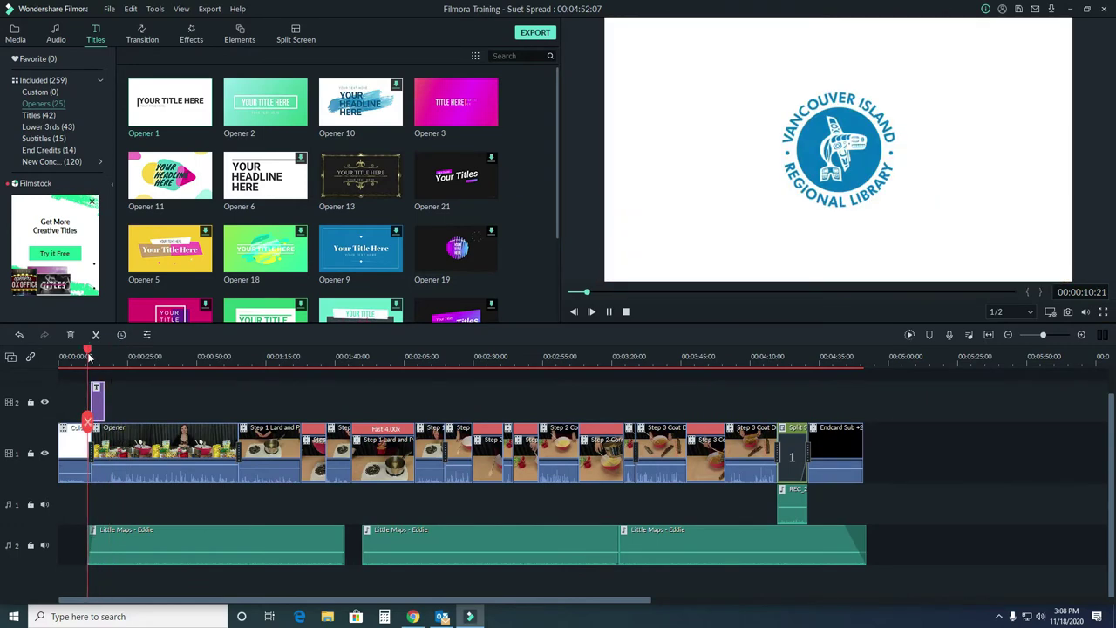
{"action": "key", "text": "space"}
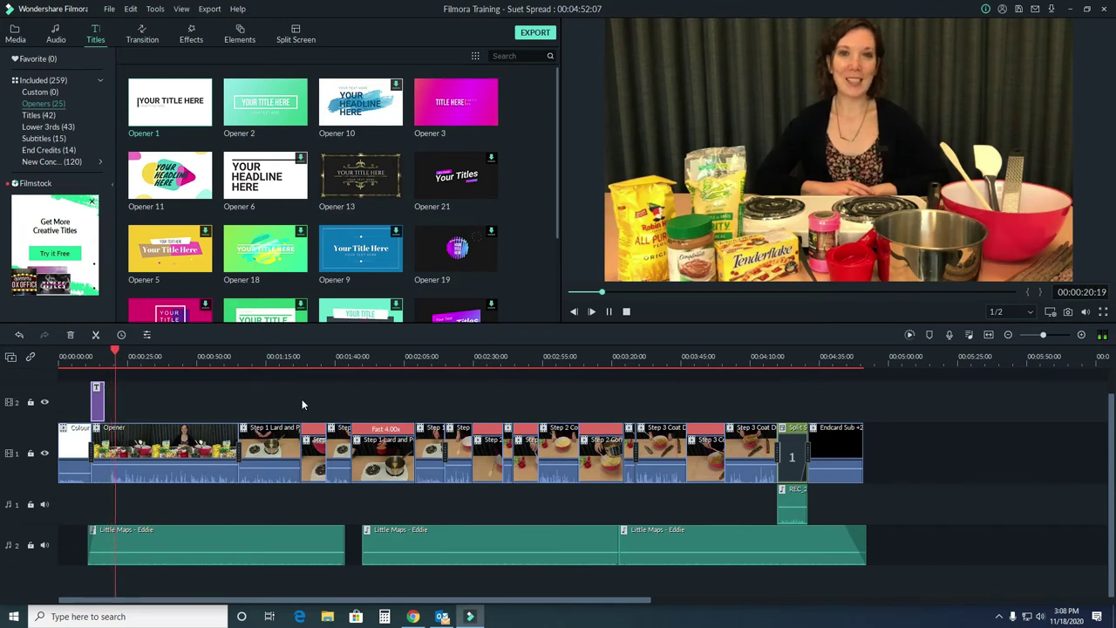
{"action": "key", "text": "space"}
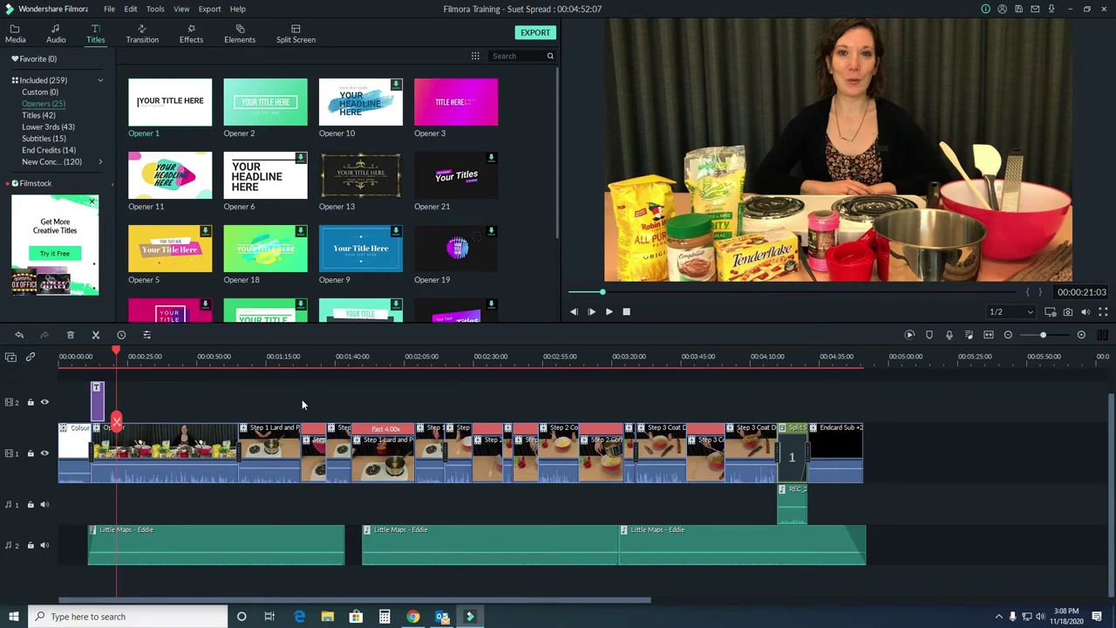
Reopen the opener title, review its Wavy animation and apply the settings unchanged
{"action": "double_click", "coordinate": [101, 401]}
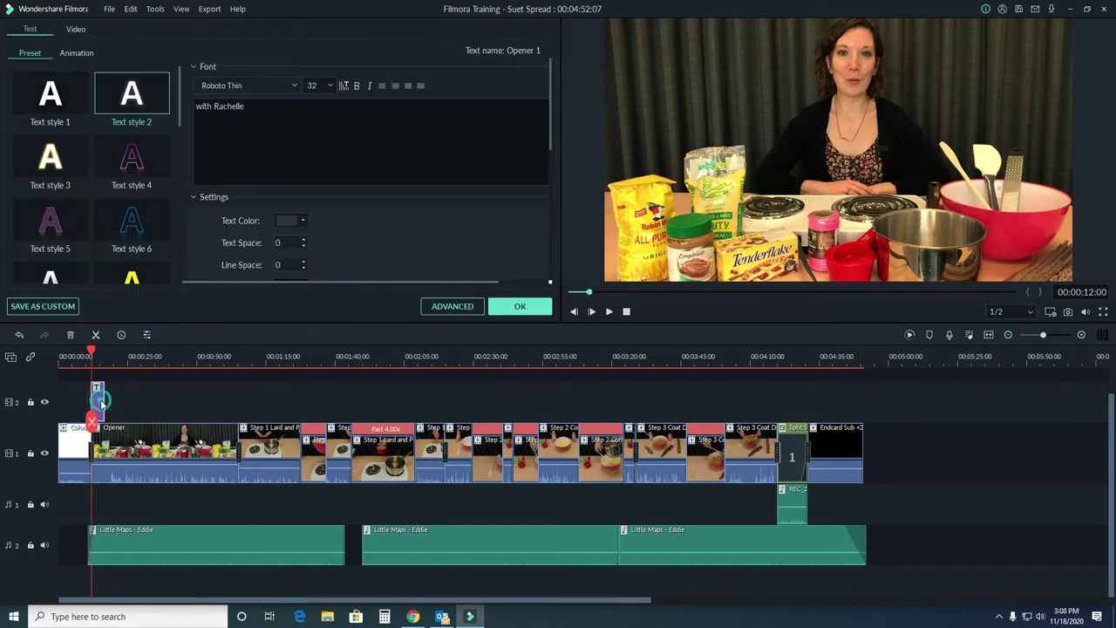
{"action": "left_click", "coordinate": [77, 53]}
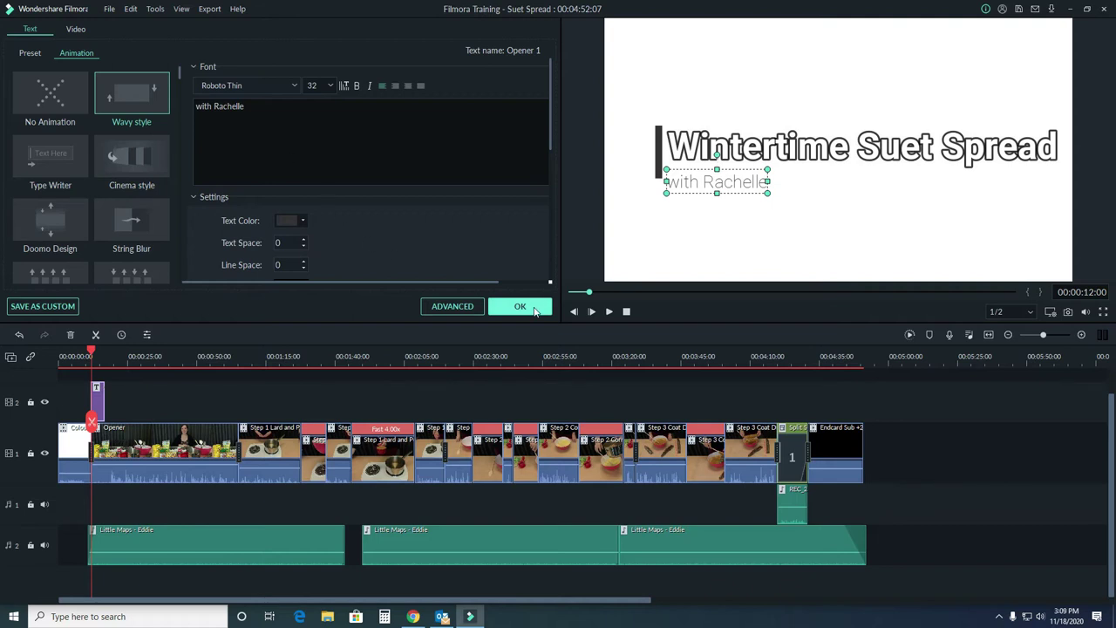
{"action": "left_click", "coordinate": [520, 307]}
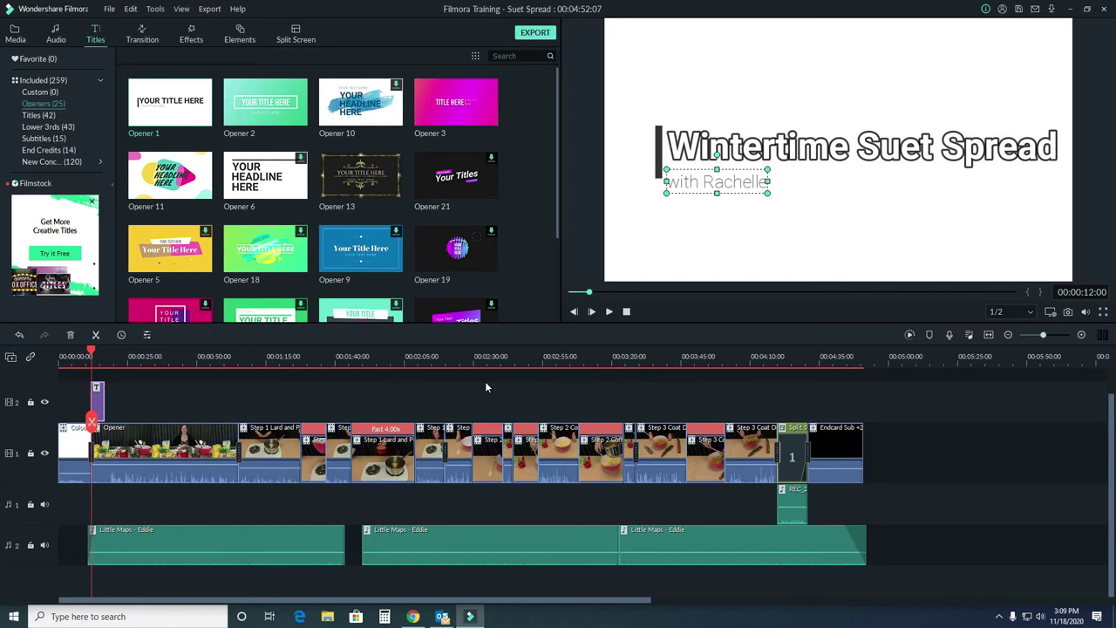
{"action": "left_click", "coordinate": [727, 211]}
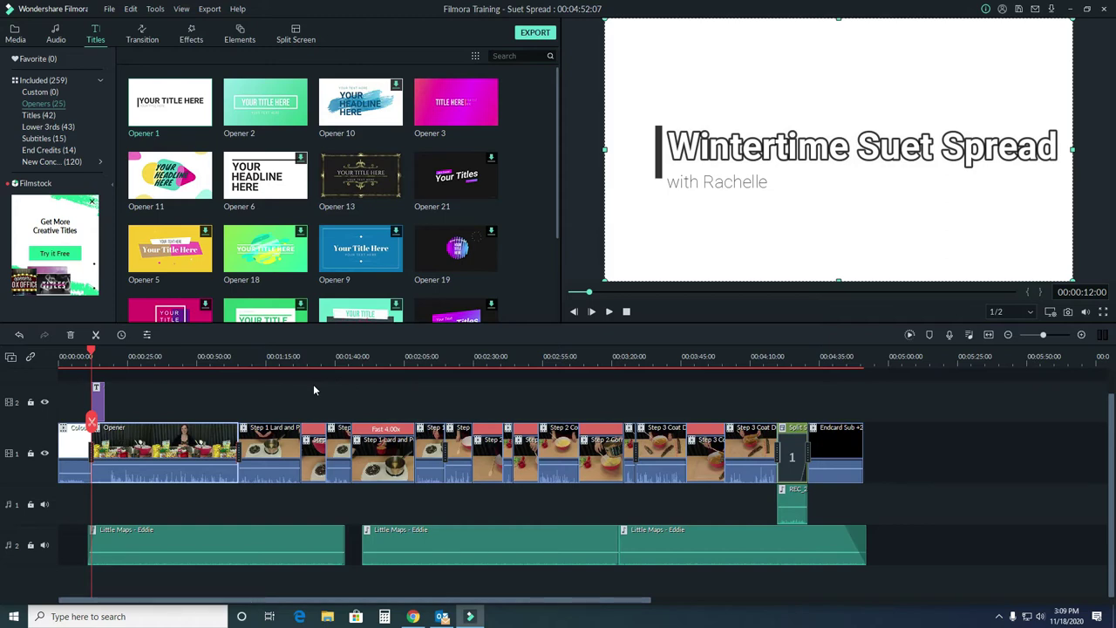
{"action": "left_click", "coordinate": [51, 127]}
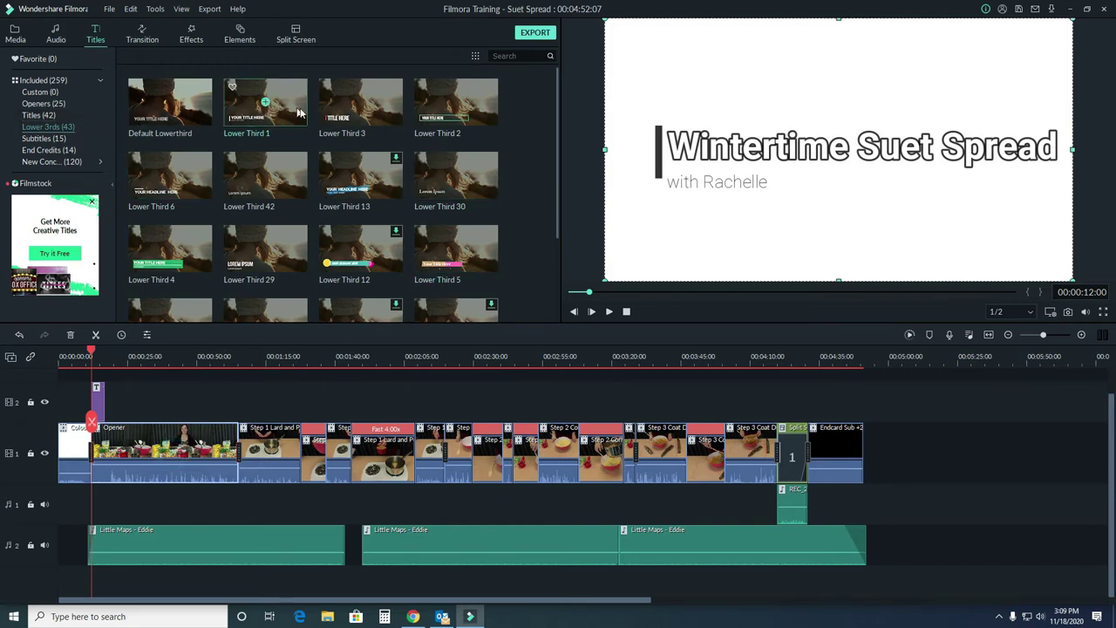
{"action": "left_click", "coordinate": [365, 109]}
{"action": "left_click_drag", "start_coordinate": [257, 314], "coordinate": [162, 403]}
{"action": "left_click_drag", "start_coordinate": [91, 351], "coordinate": [153, 351]}
{"action": "key", "text": "space"}
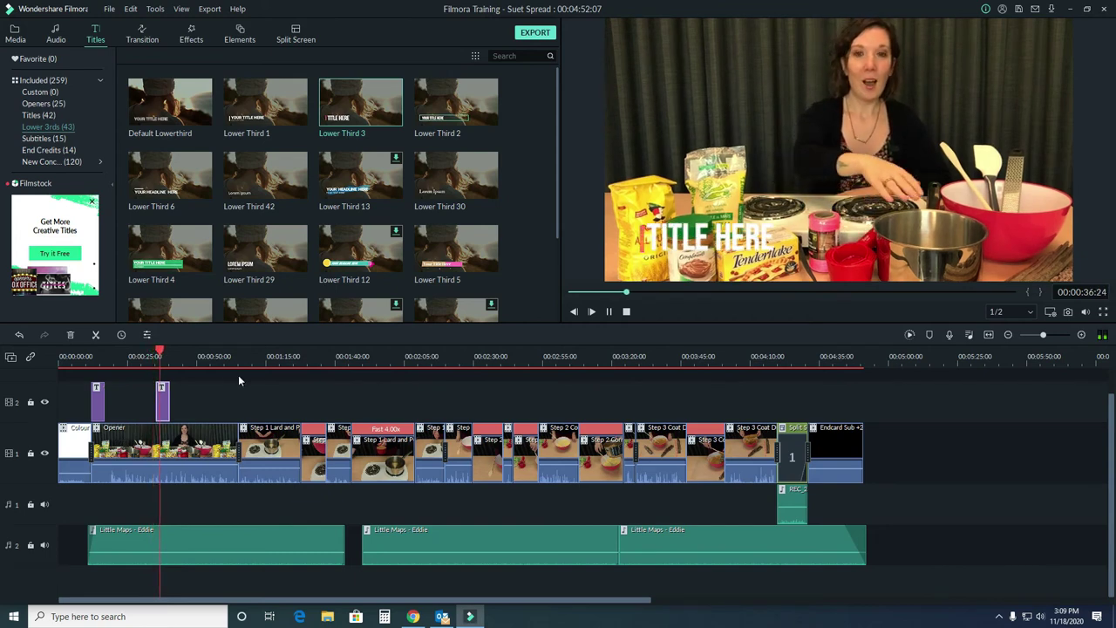
{"action": "key", "text": "space"}
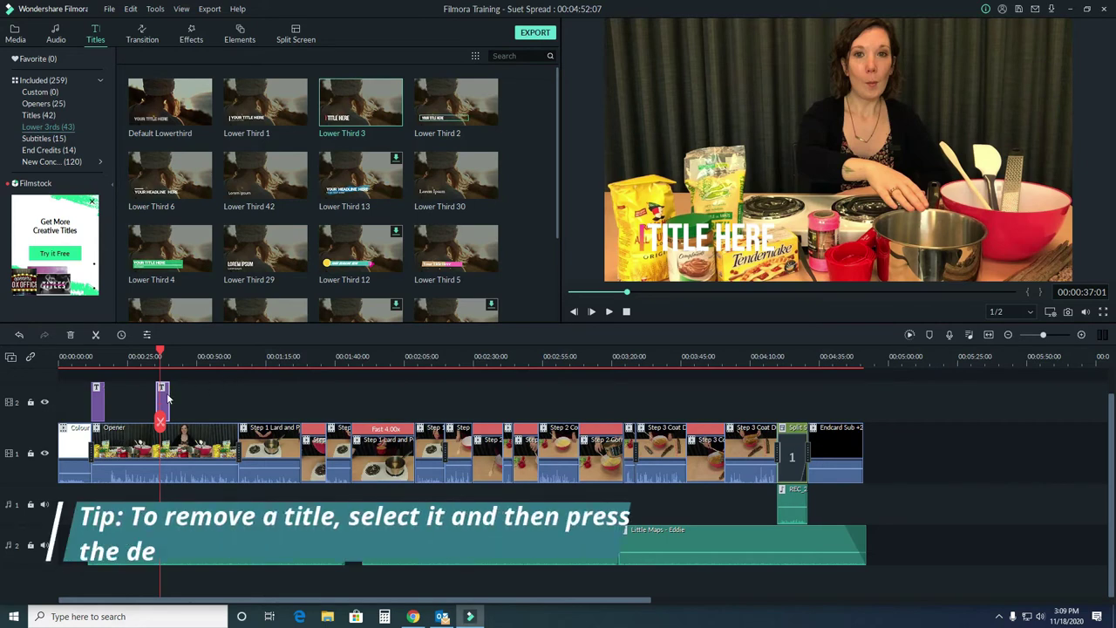
{"action": "key", "text": "Delete"}
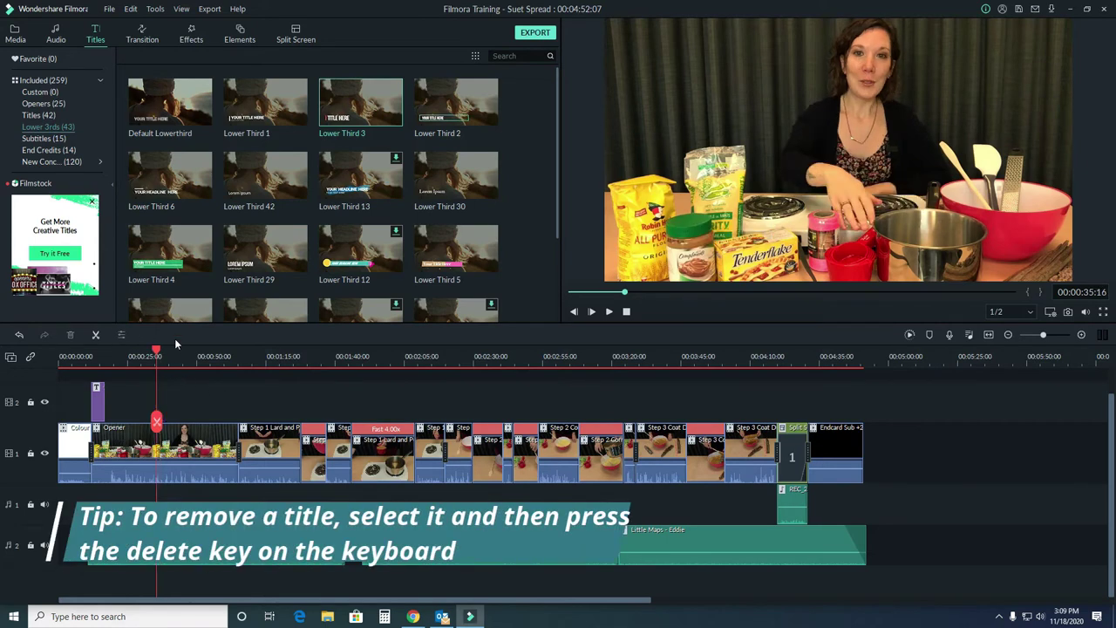
Filter to New LowerThirds, preview designs 2 and 12, and drop New LowerThirds 2 onto track 2 near 00:30
{"action": "left_click", "coordinate": [83, 164]}
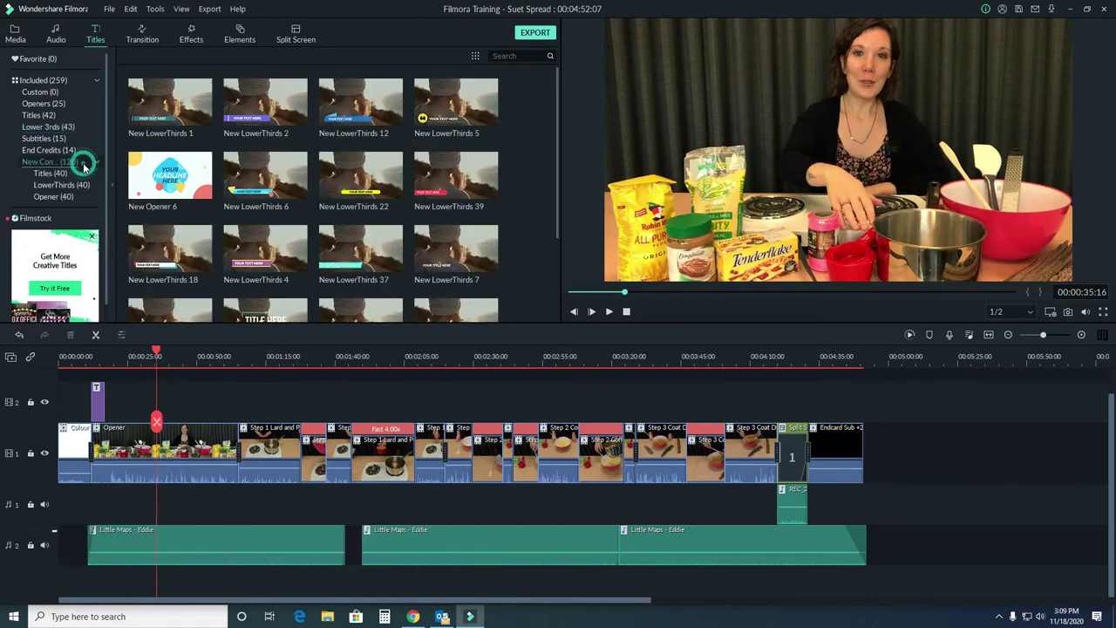
{"action": "left_click", "coordinate": [80, 185]}
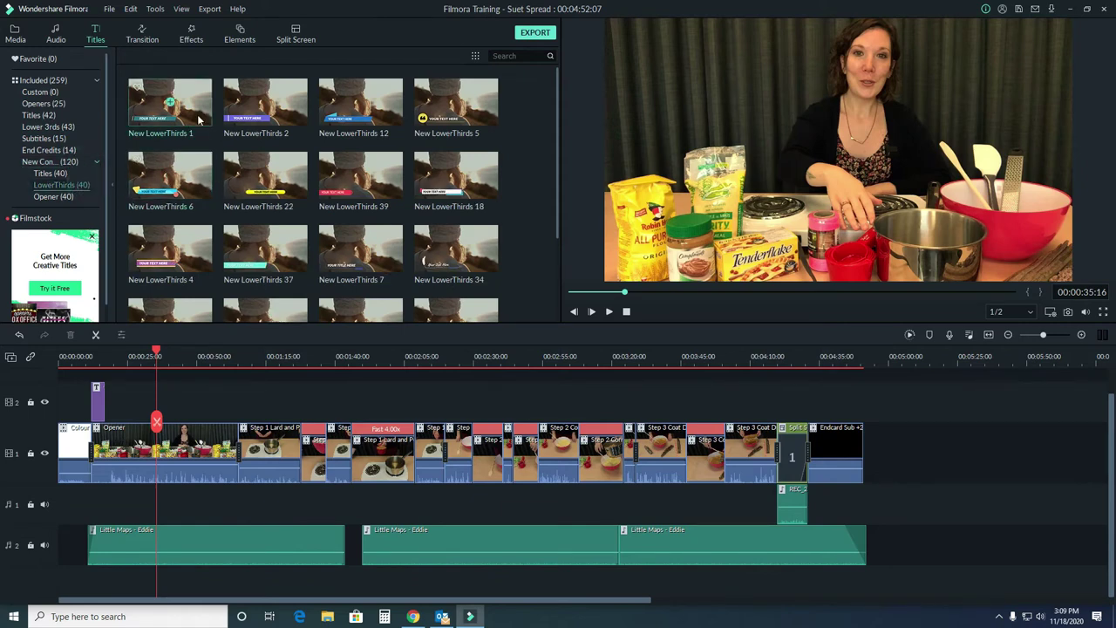
{"action": "left_click", "coordinate": [292, 122]}
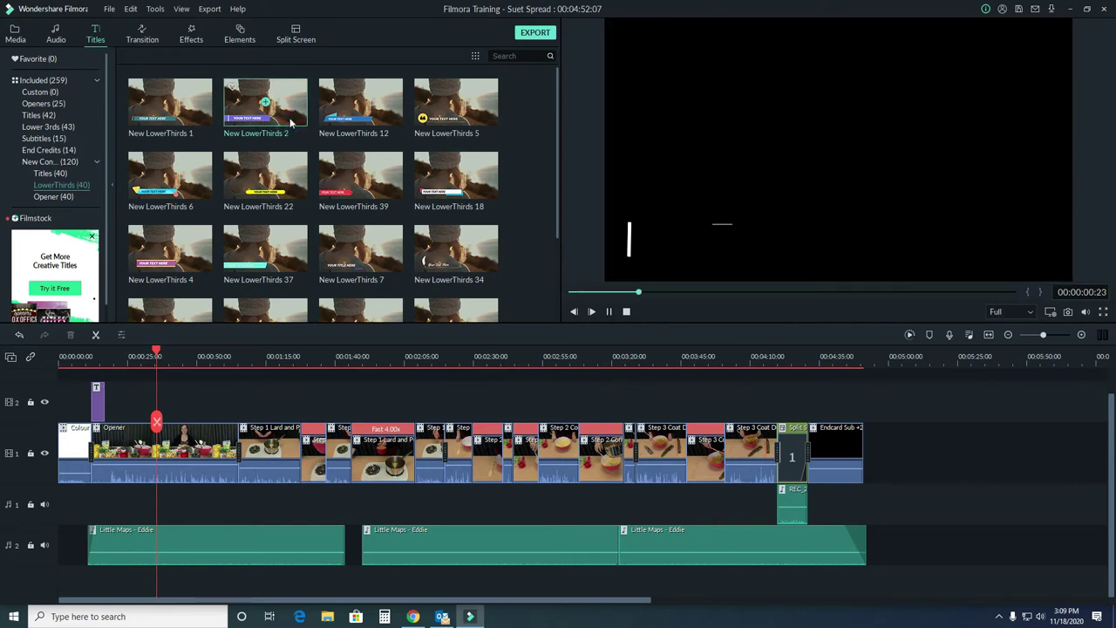
{"action": "left_click", "coordinate": [390, 111]}
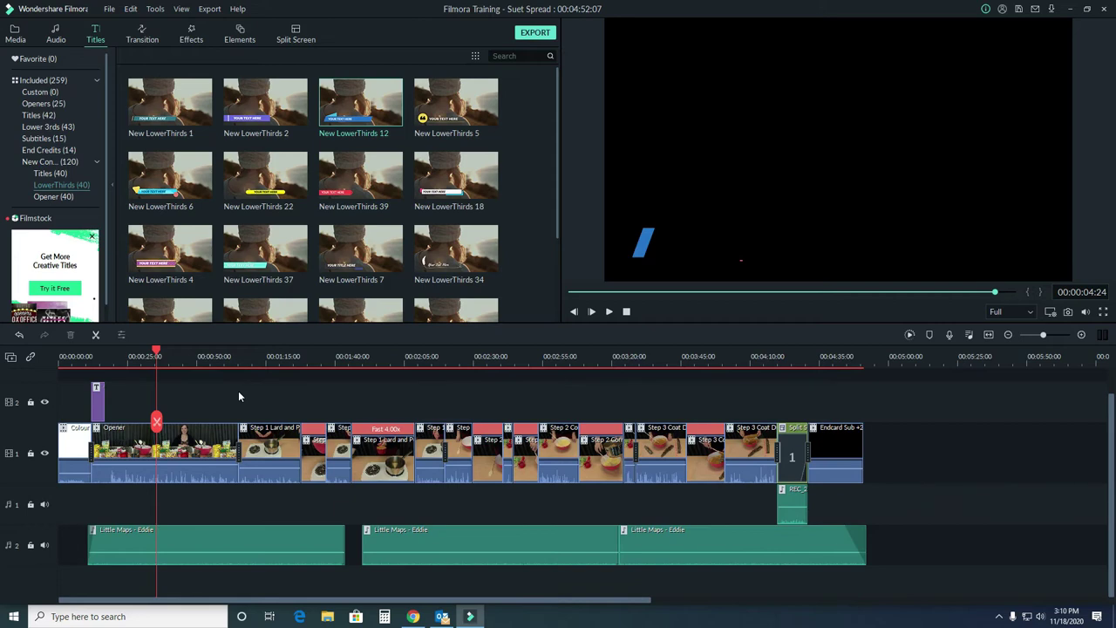
{"action": "left_click_drag", "start_coordinate": [275, 106], "coordinate": [167, 404]}
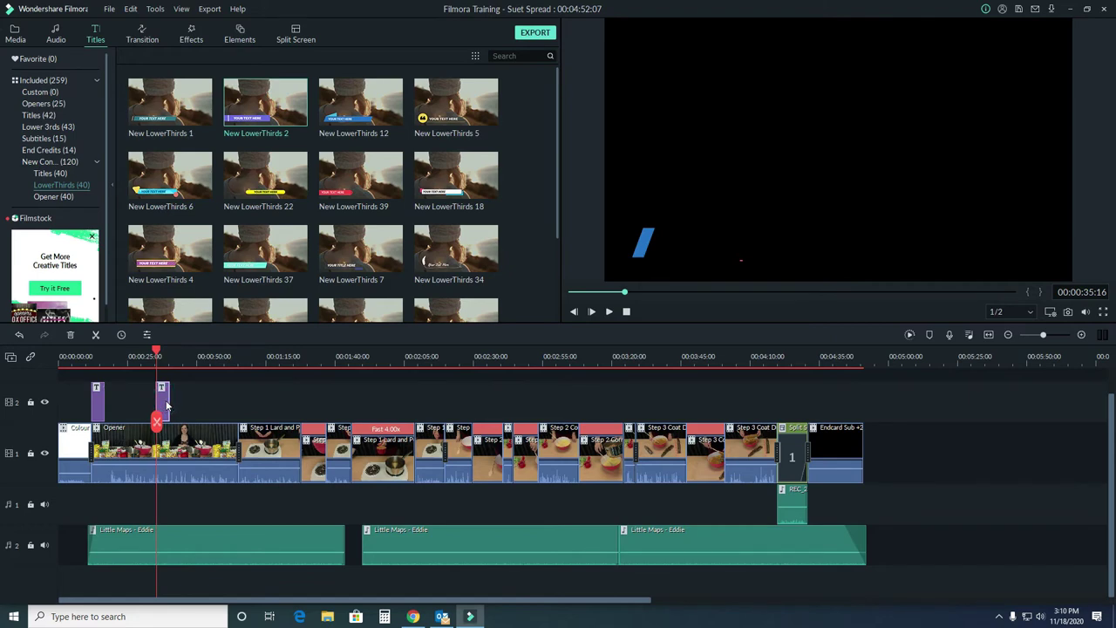
Inspect the New LowerThirds 2 title's Preset and Animation tabs, then delete the clip from the timeline
{"action": "double_click", "coordinate": [165, 403]}
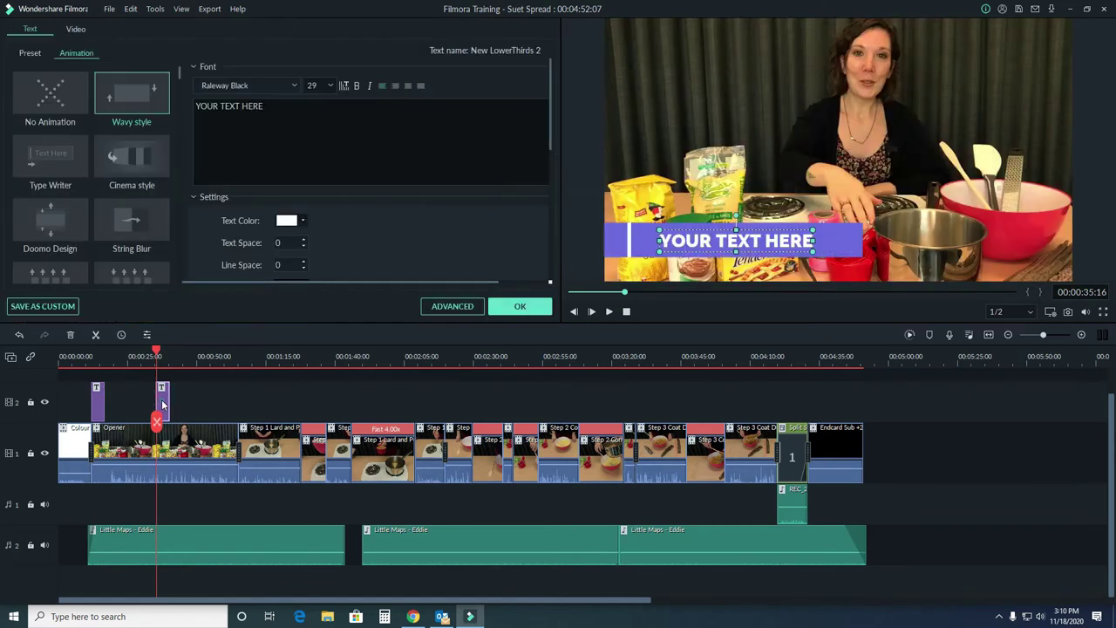
{"action": "left_click", "coordinate": [35, 54]}
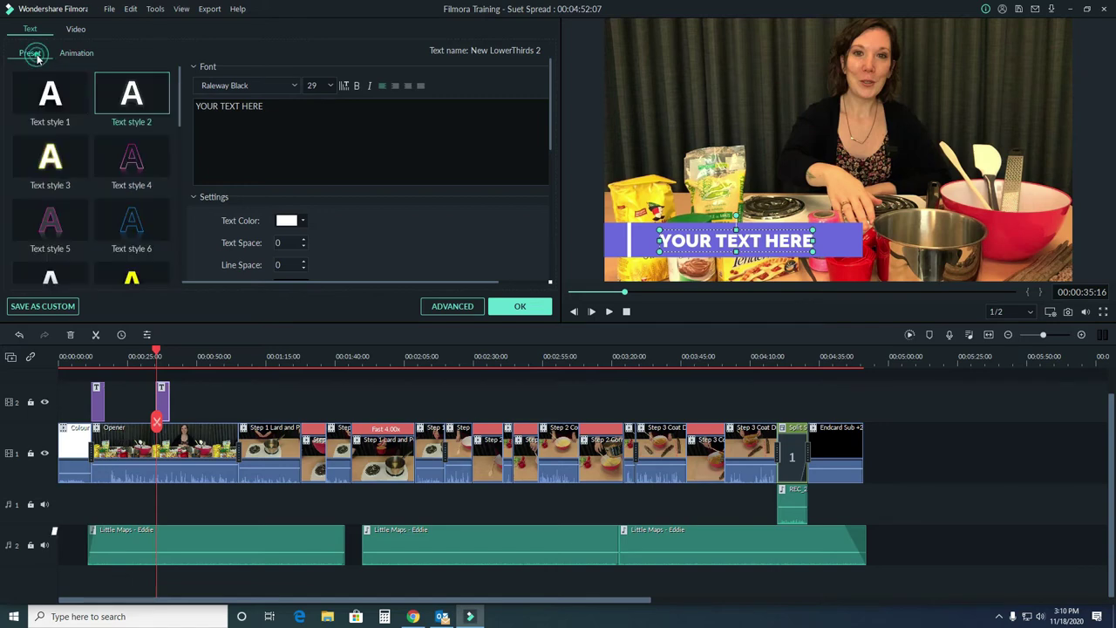
{"action": "left_click", "coordinate": [76, 54]}
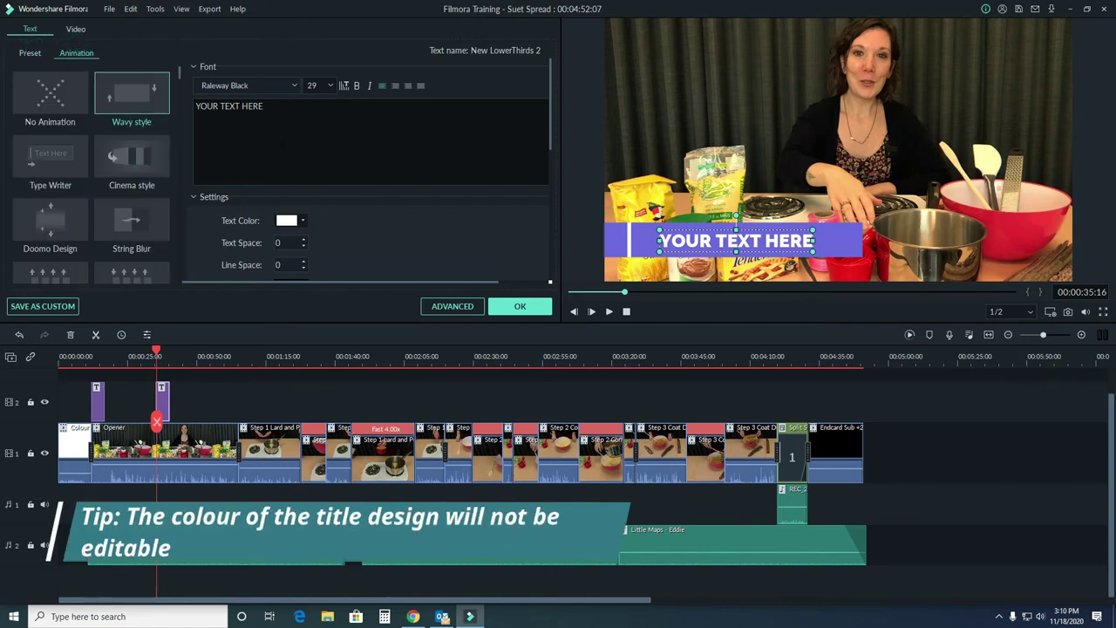
{"action": "left_click", "coordinate": [39, 53]}
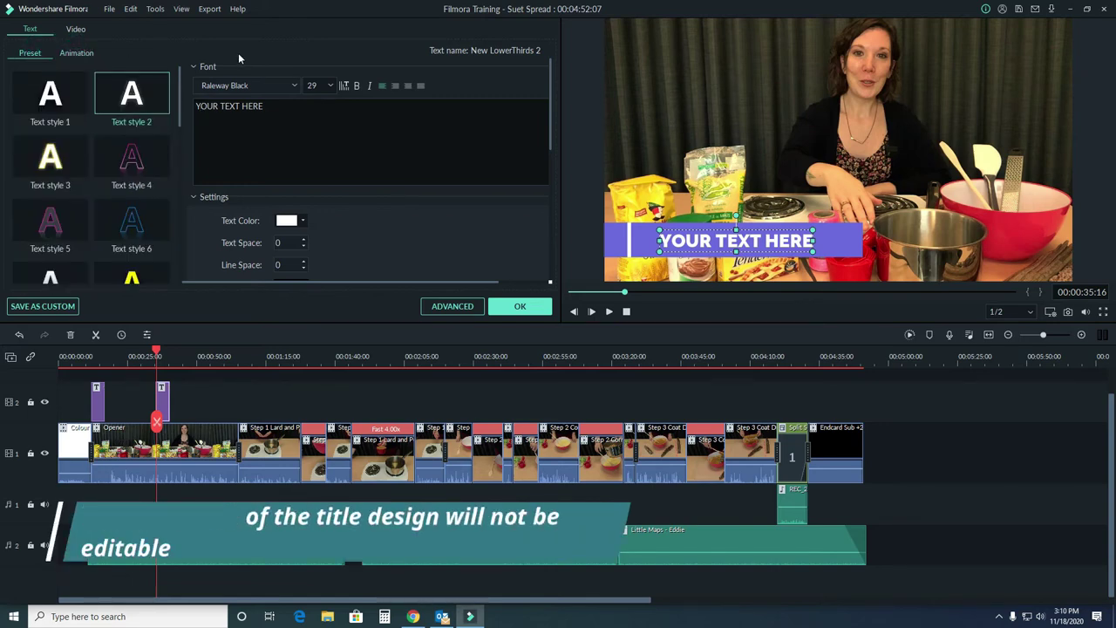
{"action": "left_click", "coordinate": [520, 307]}
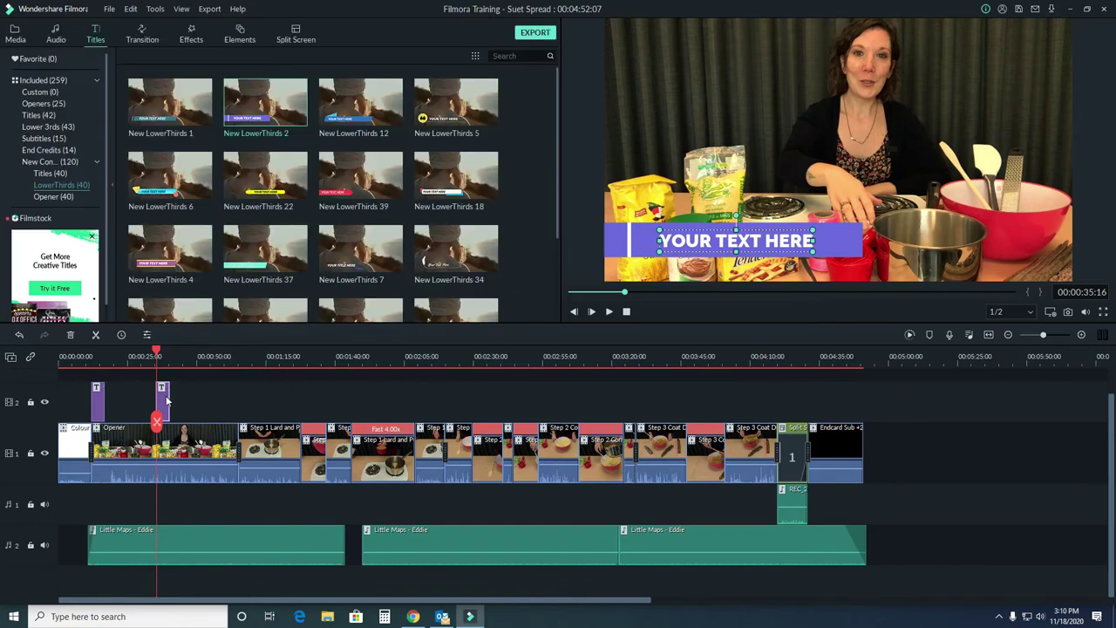
{"action": "key", "text": "Delete"}
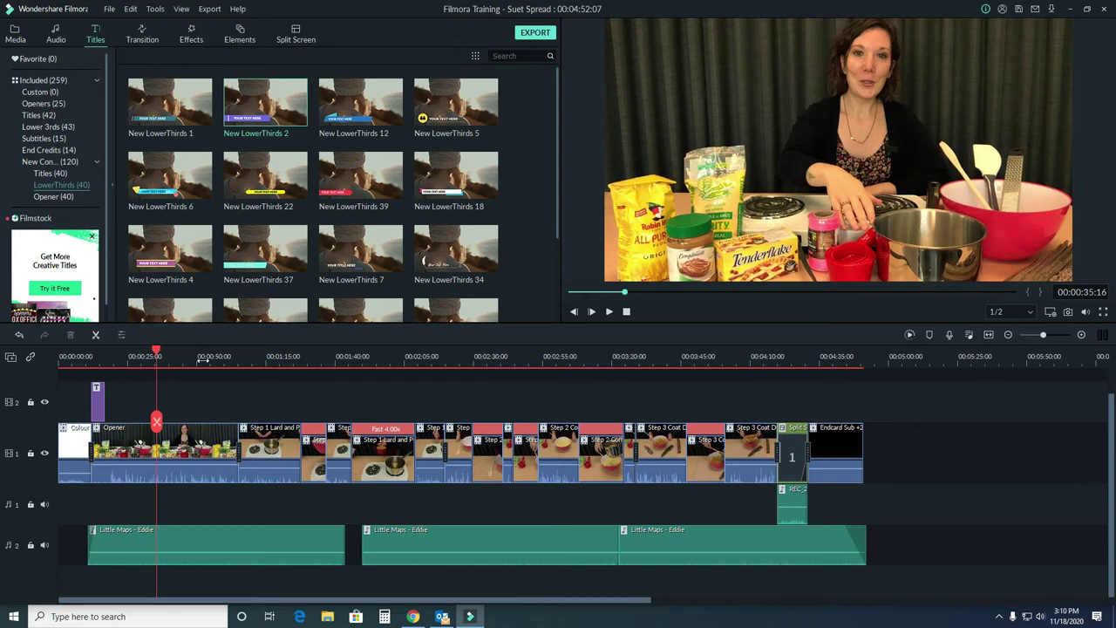
Show the End Credits title presets and preview the Credit 11 and Credit 14 designs
{"action": "left_click", "coordinate": [53, 150]}
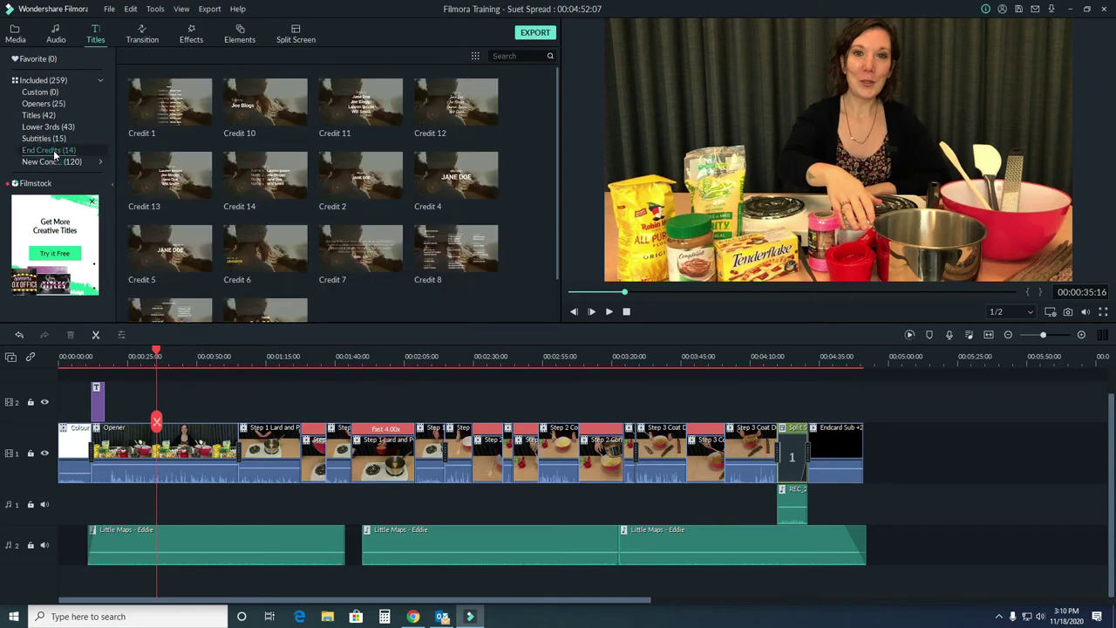
{"action": "left_click", "coordinate": [395, 94]}
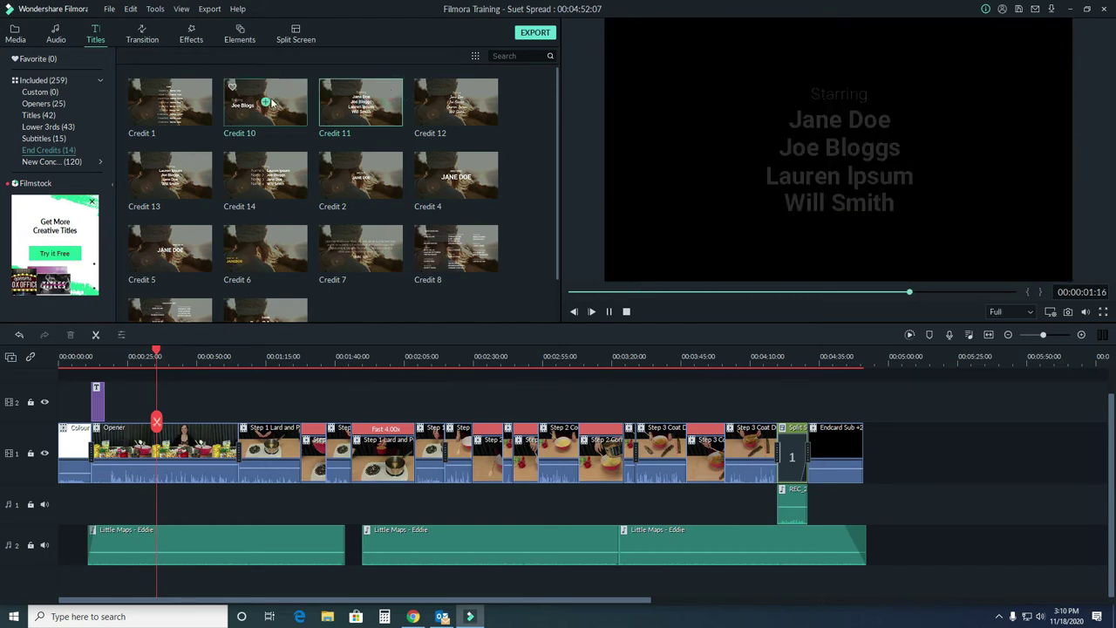
{"action": "left_click", "coordinate": [281, 166]}
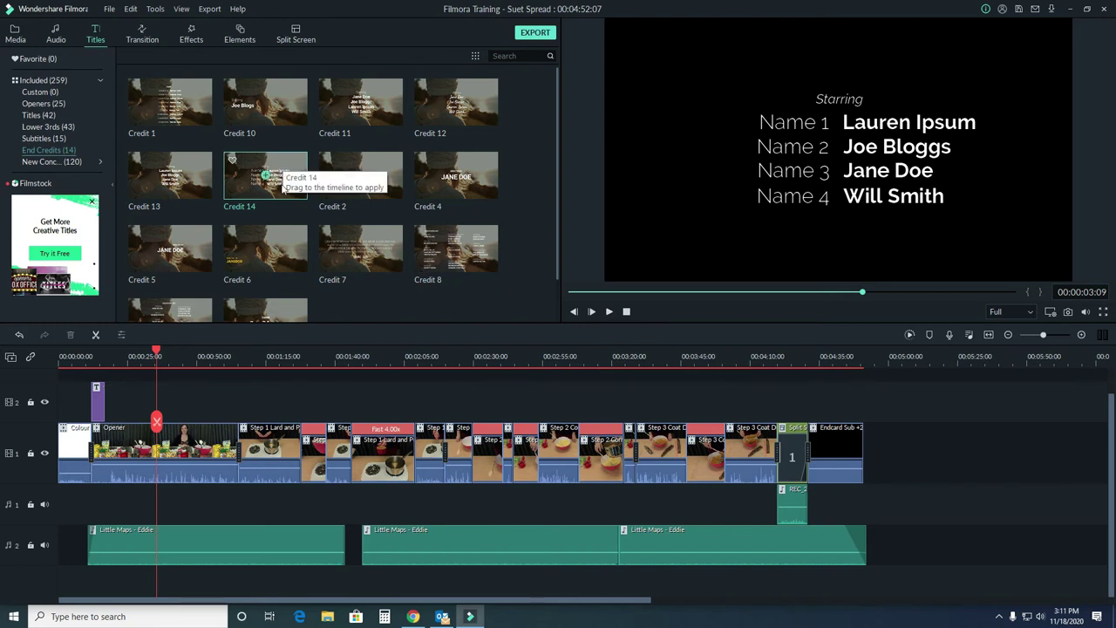
Place the Credit 13 title on the title track at the playhead and open it for editing
{"action": "left_click", "coordinate": [185, 177]}
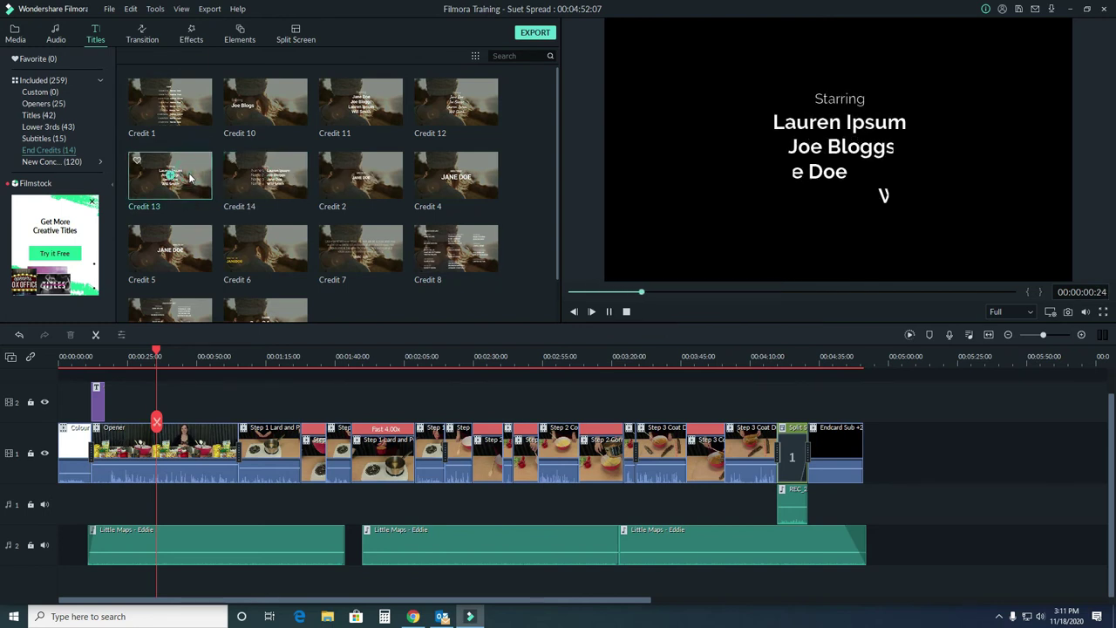
{"action": "left_click", "coordinate": [610, 311]}
{"action": "left_click_drag", "start_coordinate": [185, 167], "coordinate": [175, 407]}
{"action": "left_click", "coordinate": [193, 408]}
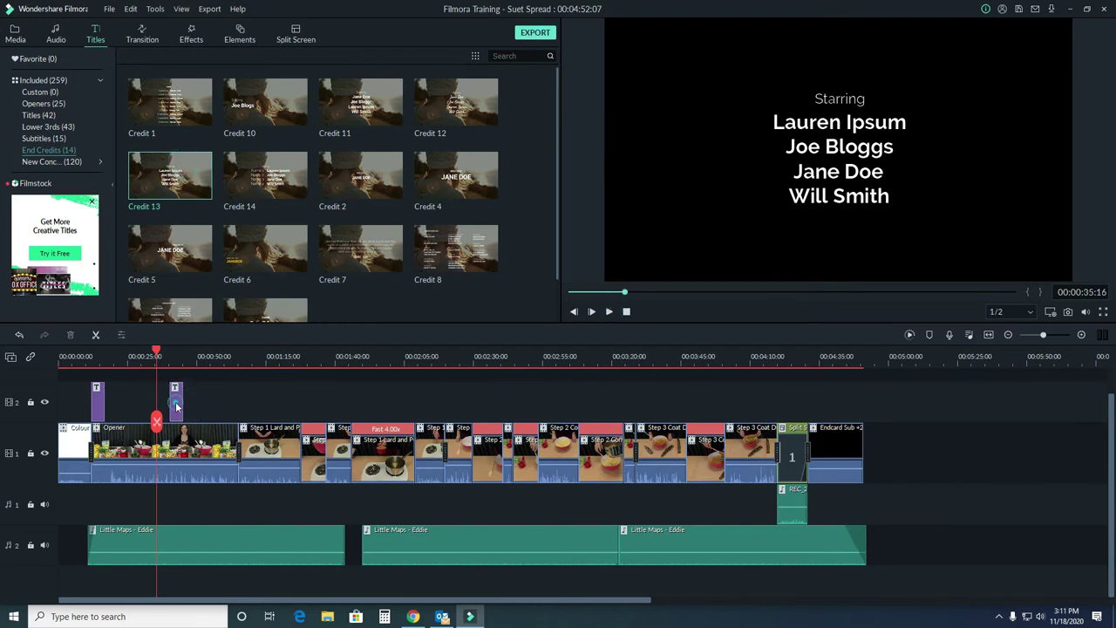
{"action": "double_click", "coordinate": [176, 407]}
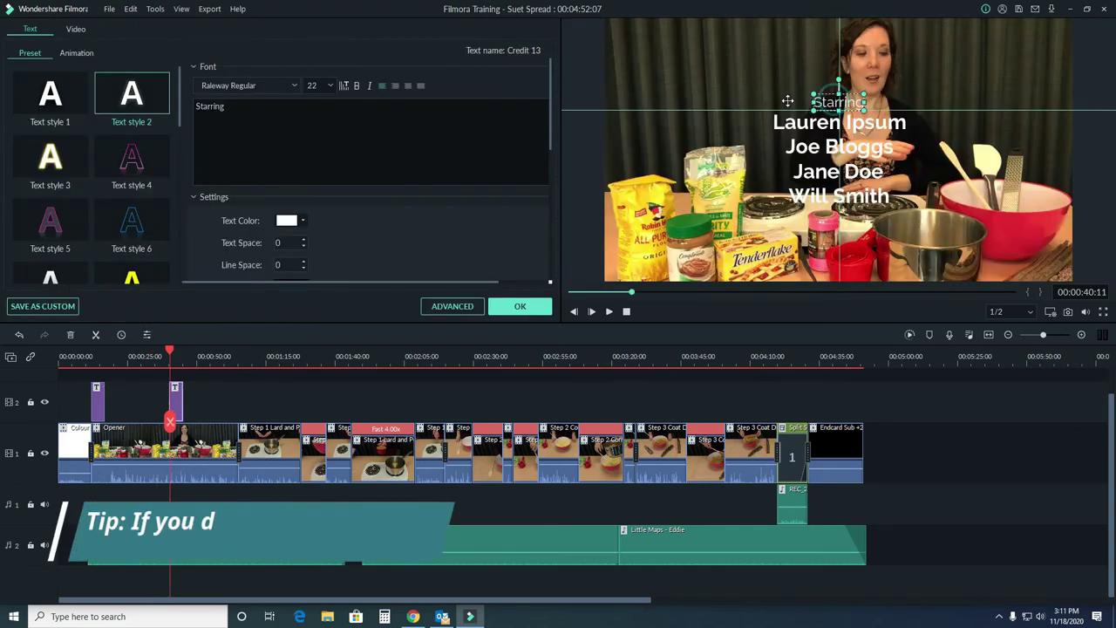
Stack the Starring heading and the first two credit names in the preview's top-left corner
{"action": "left_click_drag", "start_coordinate": [806, 85], "coordinate": [628, 15]}
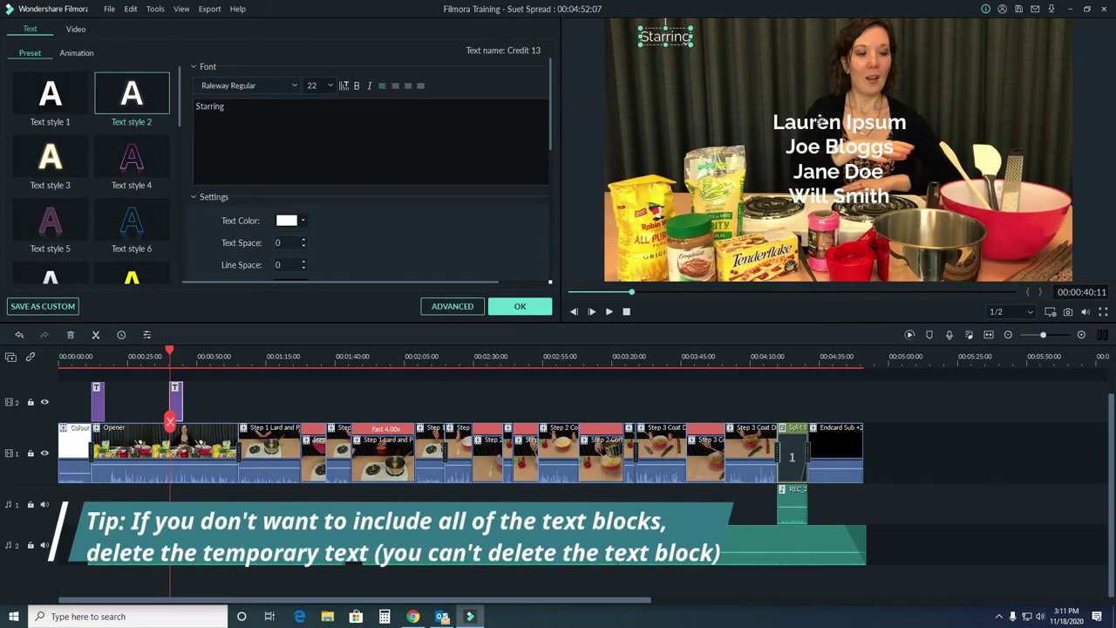
{"action": "mouse_move", "coordinate": [829, 122]}
{"action": "left_mouse_down"}
{"action": "mouse_move", "coordinate": [730, 117]}
{"action": "mouse_move", "coordinate": [661, 70]}
{"action": "mouse_move", "coordinate": [686, 69]}
{"action": "left_mouse_up"}
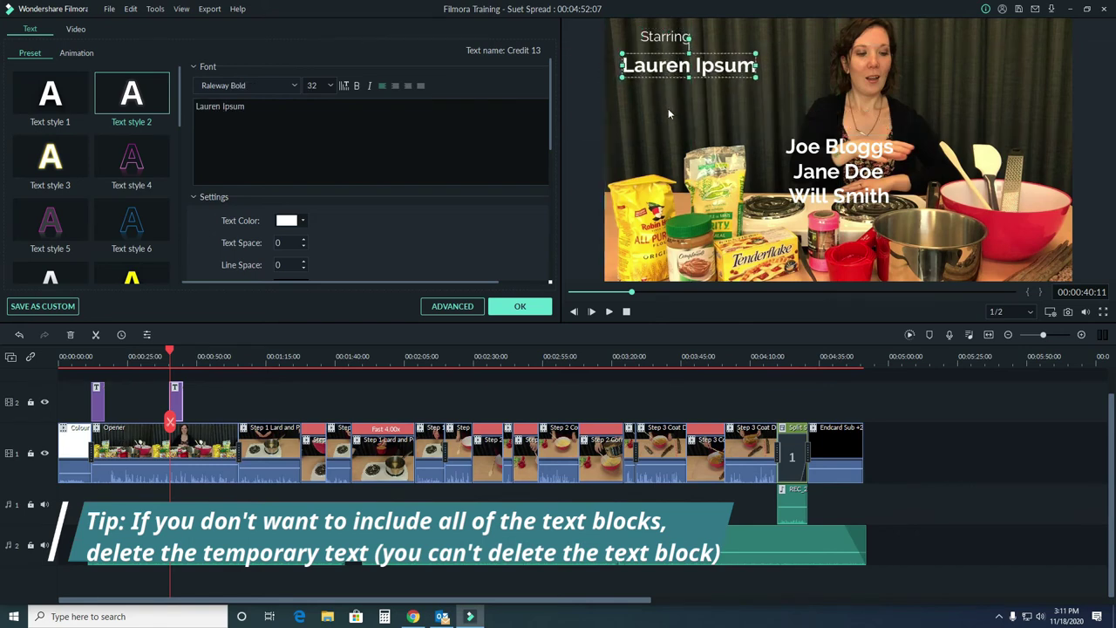
{"action": "left_click", "coordinate": [840, 147]}
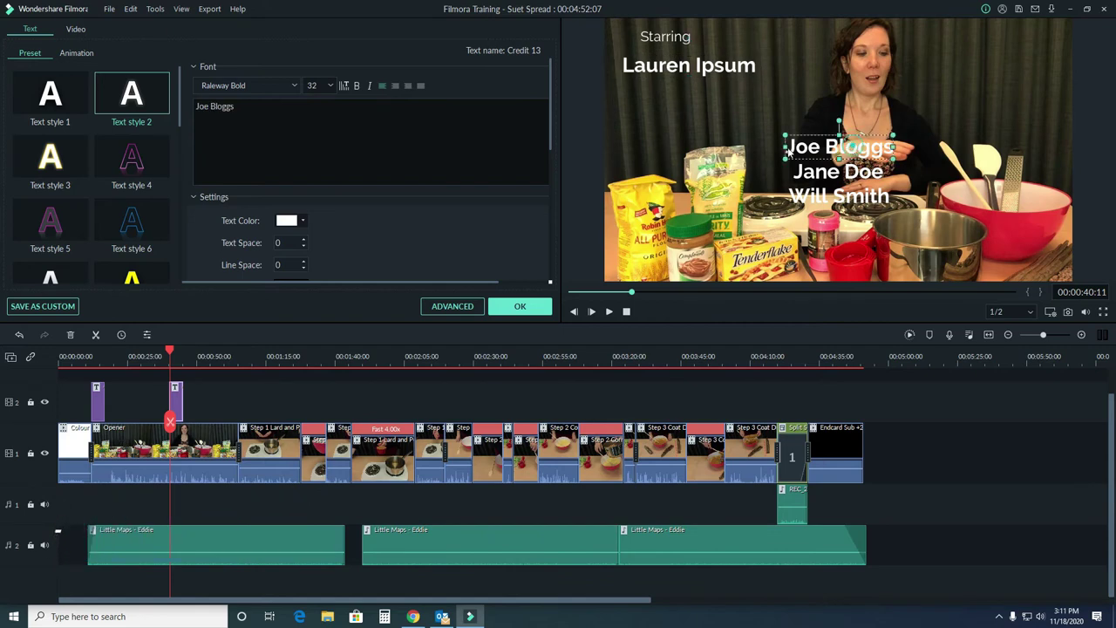
{"action": "left_click_drag", "start_coordinate": [668, 90], "coordinate": [663, 90]}
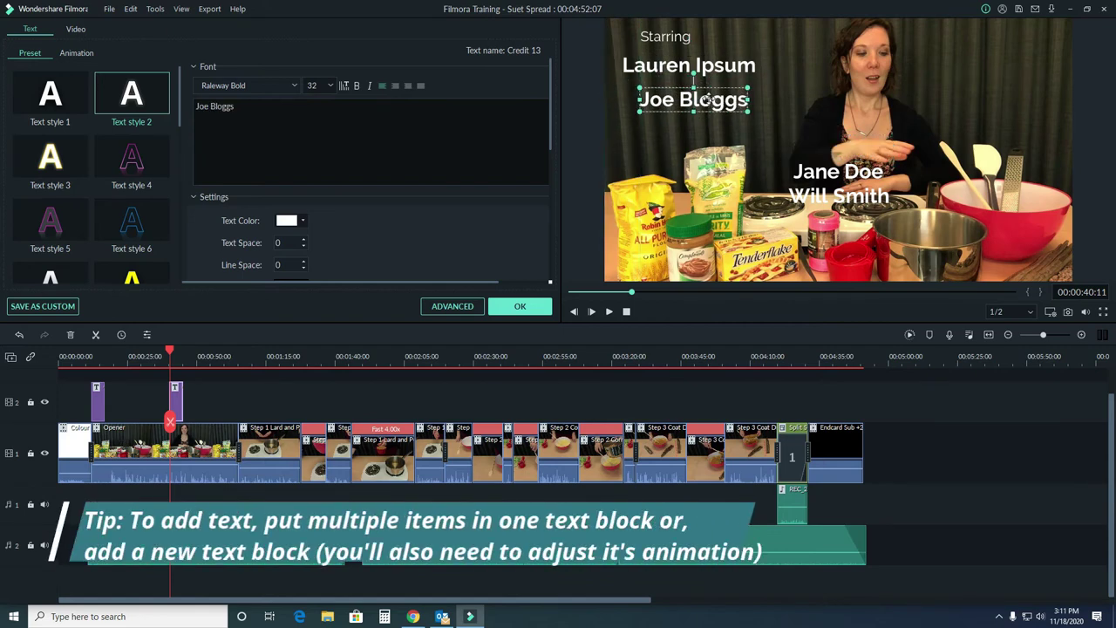
{"action": "left_click_drag", "start_coordinate": [709, 99], "coordinate": [735, 108]}
{"action": "left_click", "coordinate": [782, 99]}
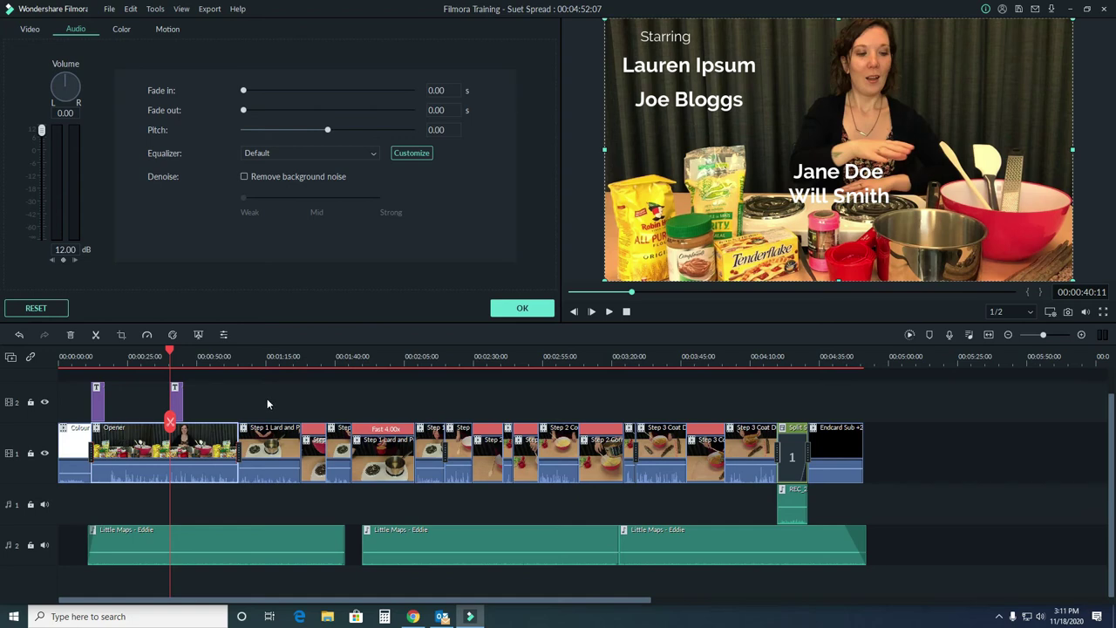
Confirm the Credit 13 text layout and lengthen the end-credit title clip slightly
{"action": "double_click", "coordinate": [176, 403]}
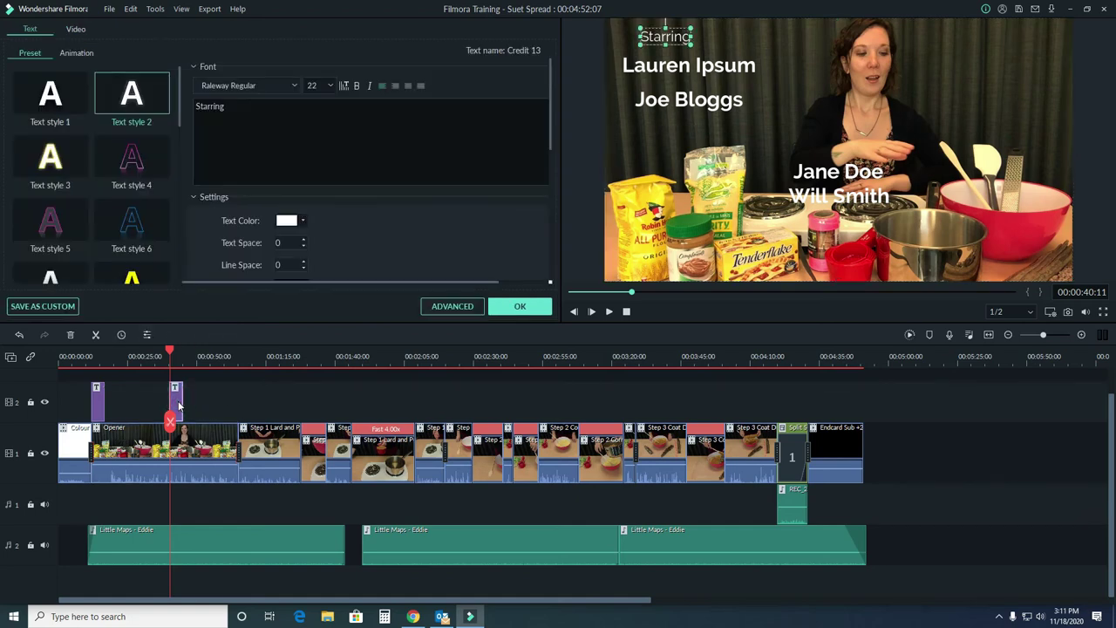
{"action": "left_click", "coordinate": [519, 307]}
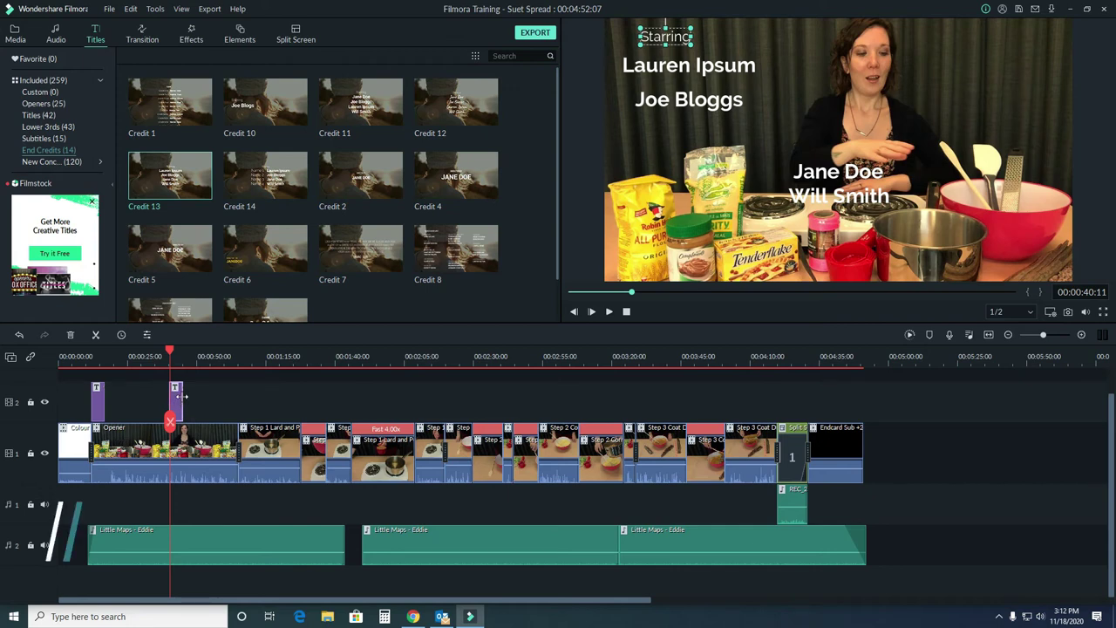
{"action": "left_click_drag", "start_coordinate": [181, 397], "coordinate": [192, 397]}
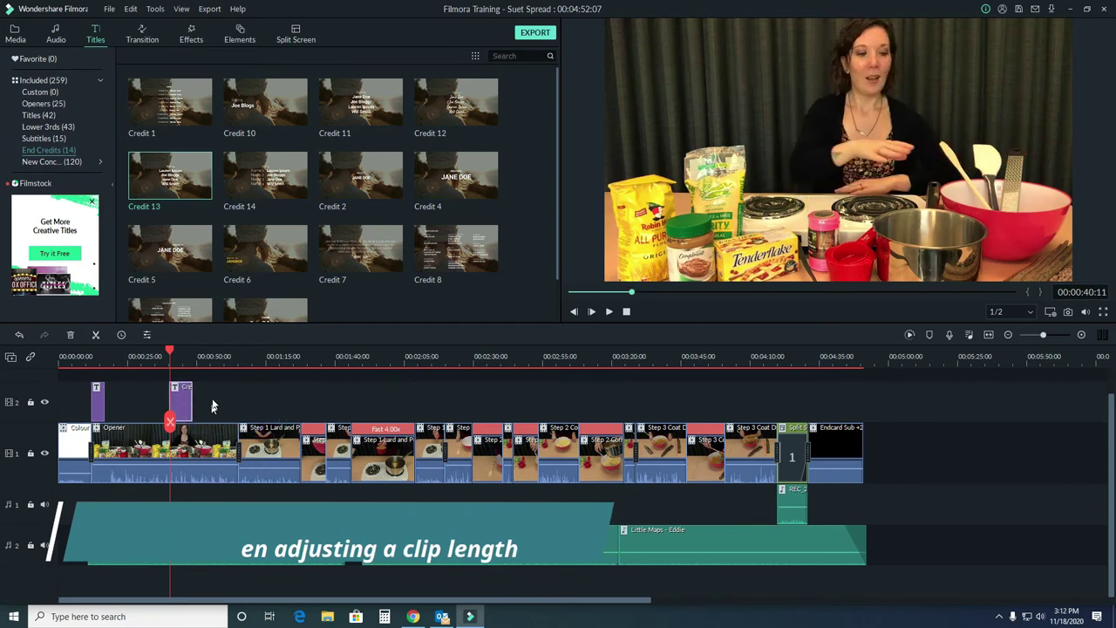
Play back the title, shorten it to about three seconds, then delete the clip
{"action": "key", "text": "space"}
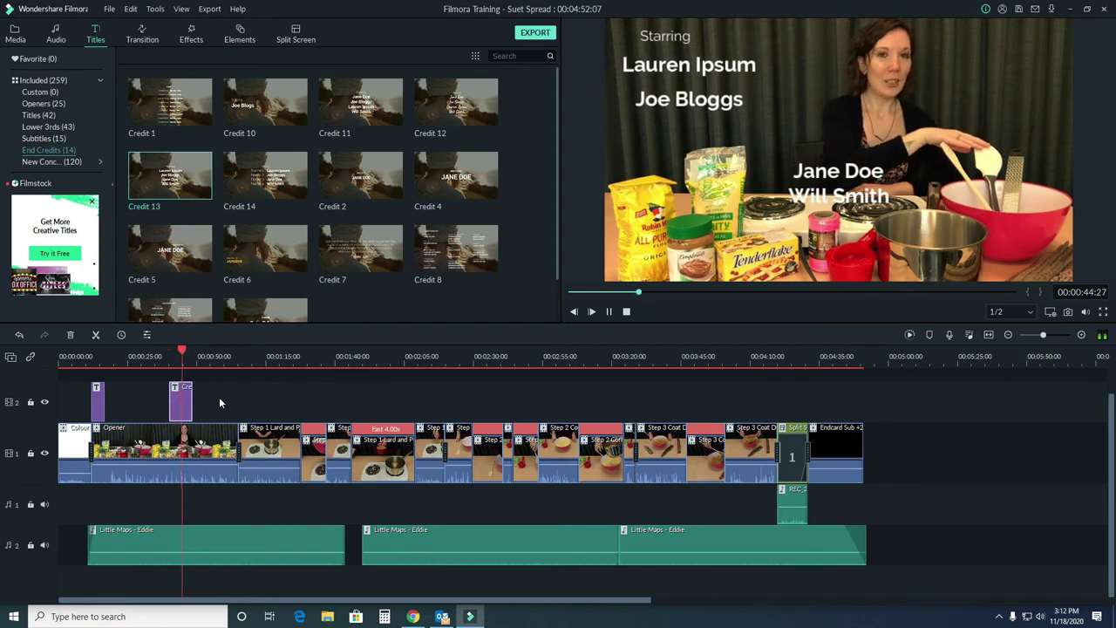
{"action": "key", "text": "space"}
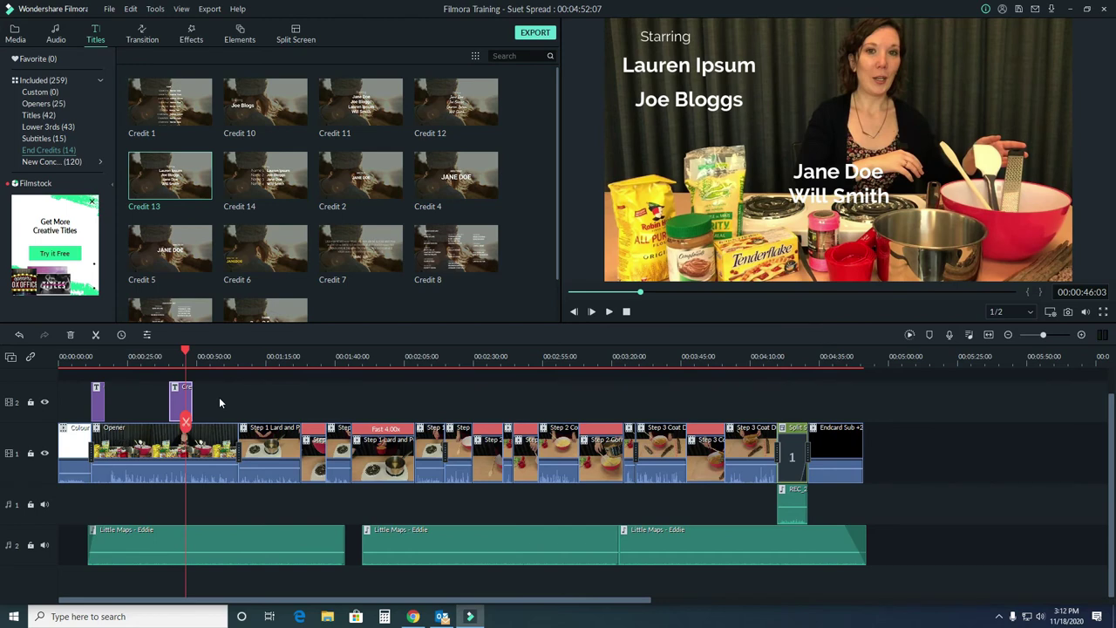
{"action": "left_click_drag", "start_coordinate": [192, 398], "coordinate": [176, 399]}
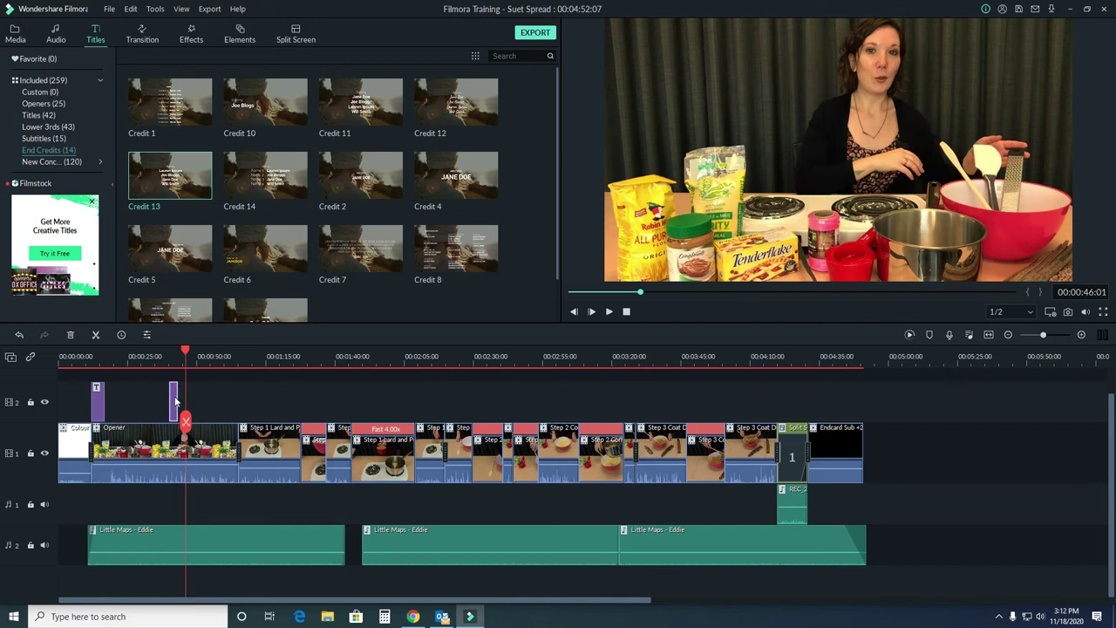
{"action": "key", "text": "Delete"}
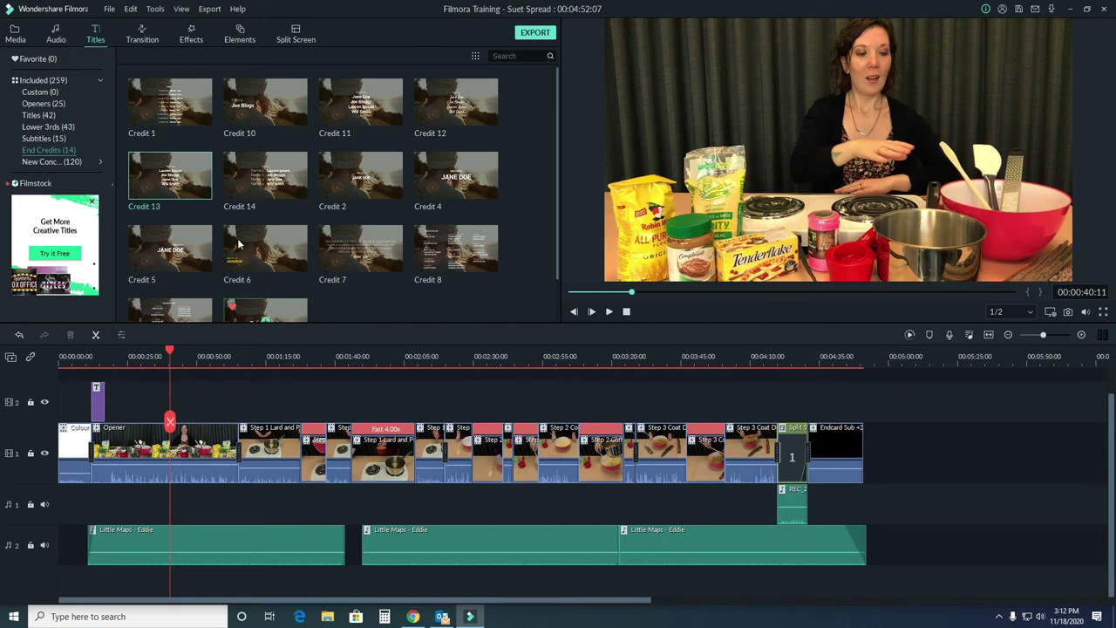
In Elements, preview Motion Shape 6, a tutorial arrow and the Love 2 heart, then download Pet Element 1
{"action": "left_click", "coordinate": [241, 41]}
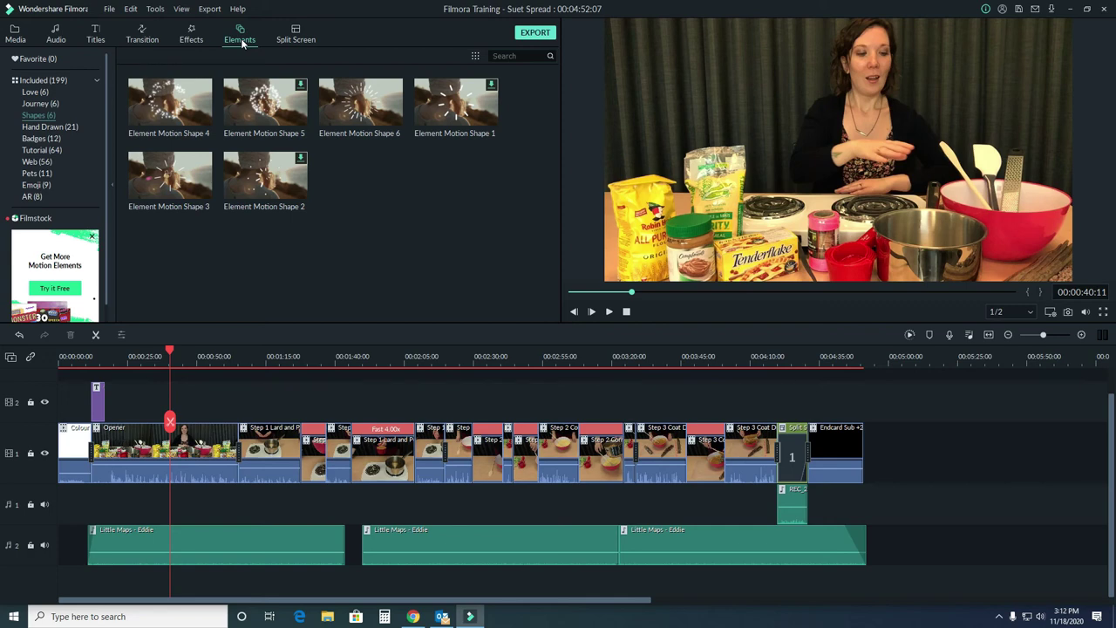
{"action": "left_click", "coordinate": [380, 103]}
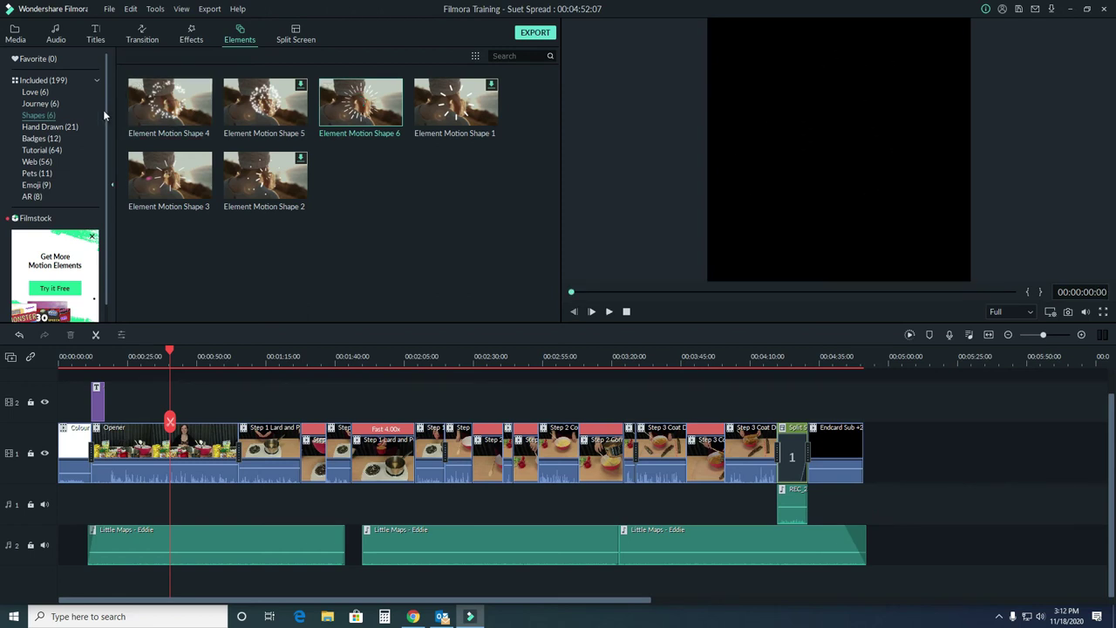
{"action": "left_click", "coordinate": [46, 151]}
{"action": "left_click", "coordinate": [196, 104]}
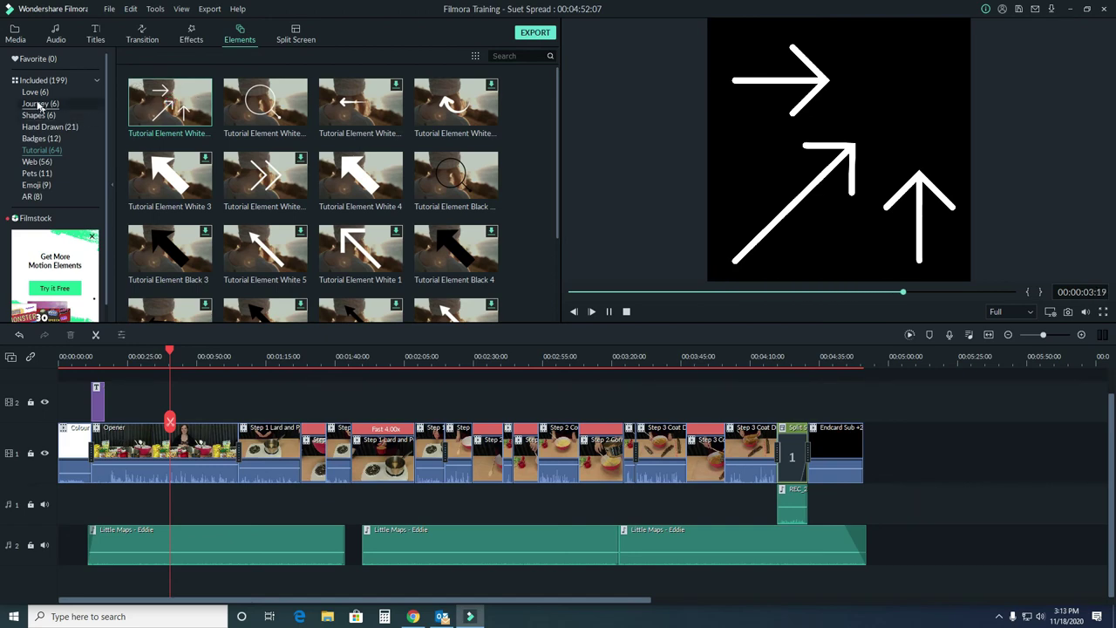
{"action": "left_click", "coordinate": [34, 92]}
{"action": "left_click", "coordinate": [192, 104]}
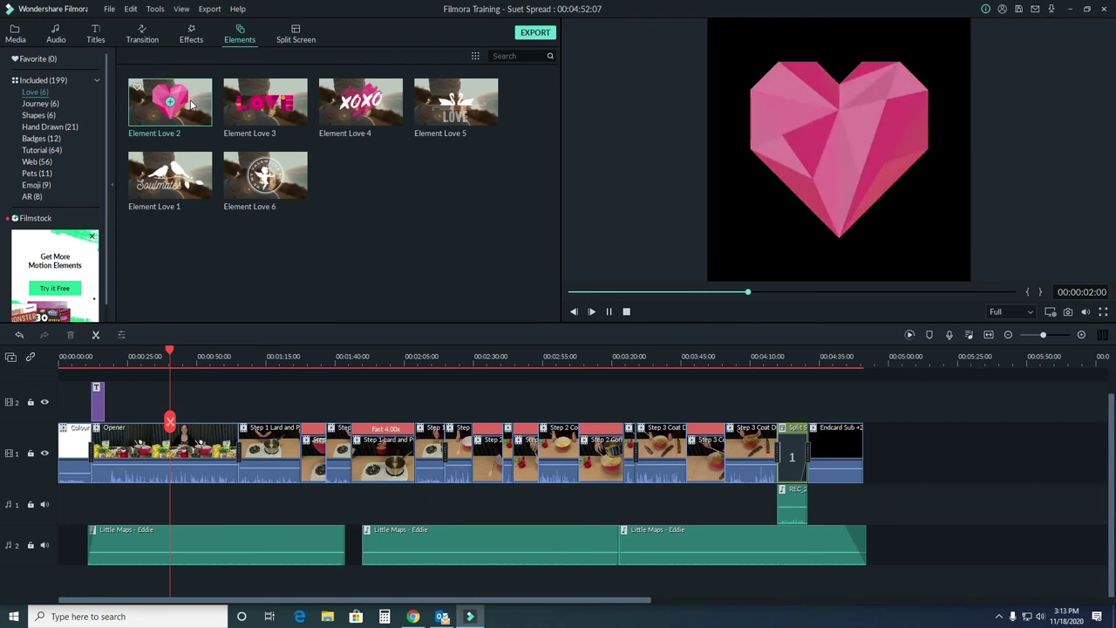
{"action": "left_click", "coordinate": [41, 175]}
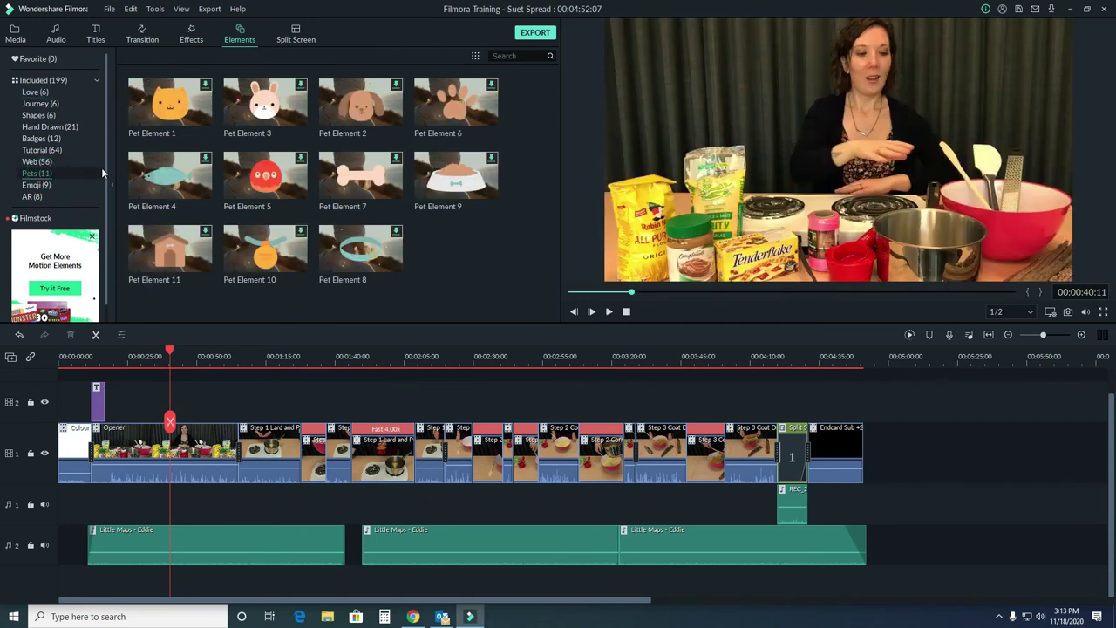
{"action": "left_click", "coordinate": [174, 108]}
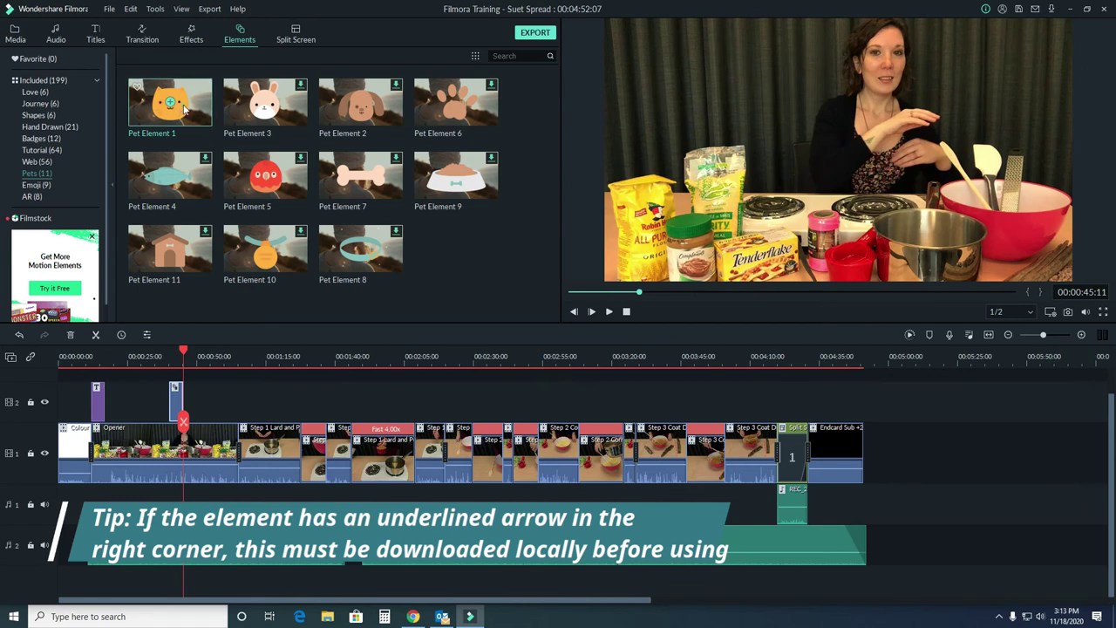
Preview and replay the orange-cat Pet Element 1 animation, then select its clip on track 2
{"action": "left_click", "coordinate": [177, 108]}
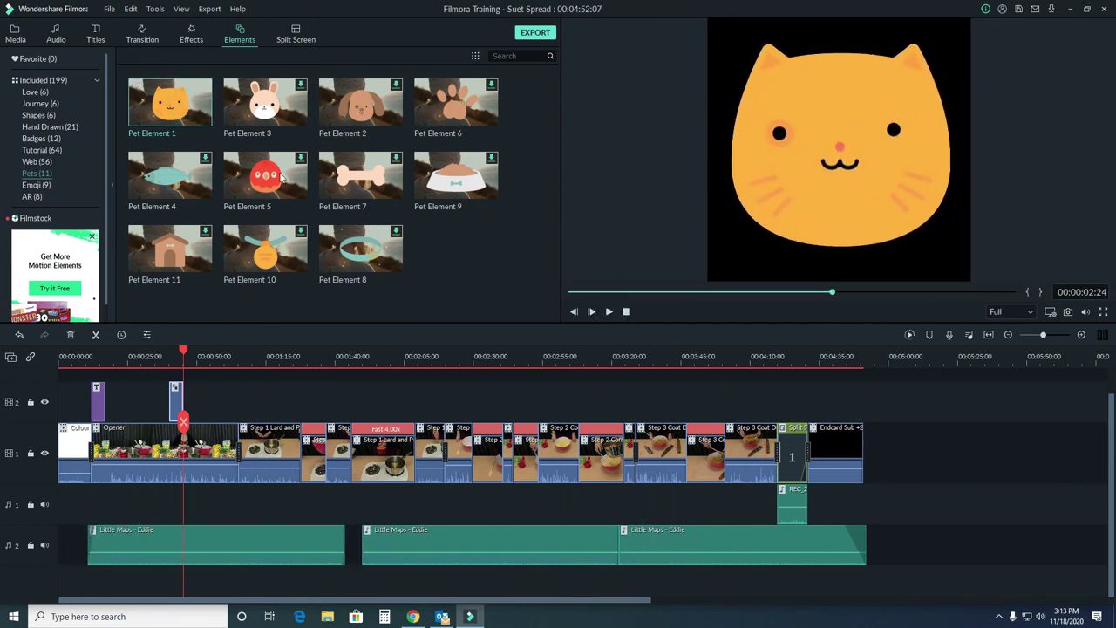
{"action": "mouse_move", "coordinate": [199, 98]}
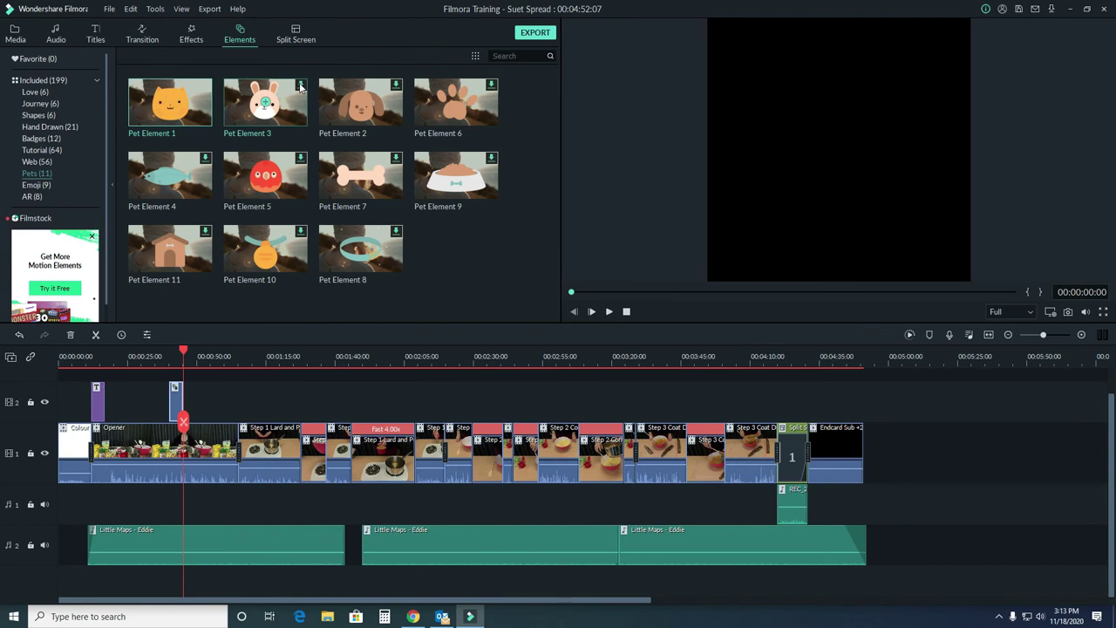
{"action": "left_click", "coordinate": [203, 93]}
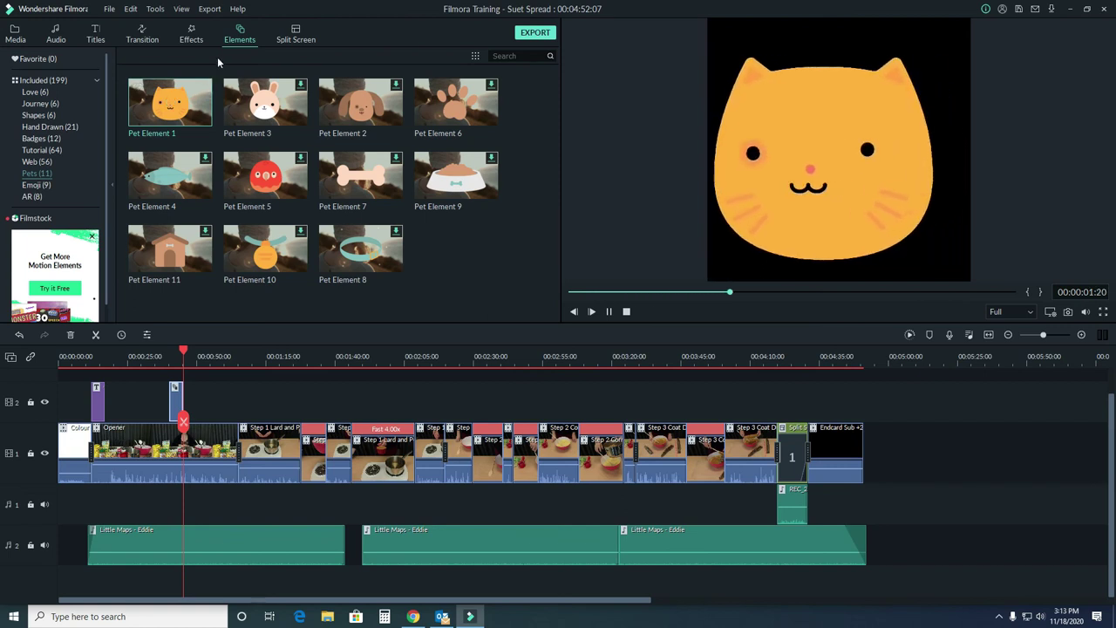
{"action": "left_click", "coordinate": [609, 312]}
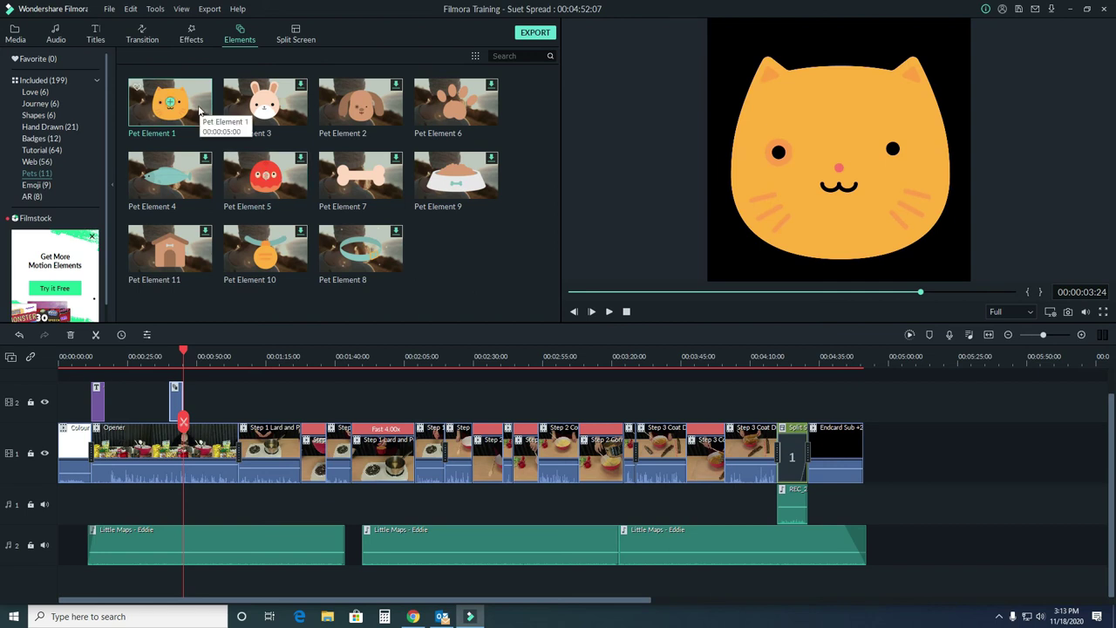
{"action": "left_click", "coordinate": [179, 403]}
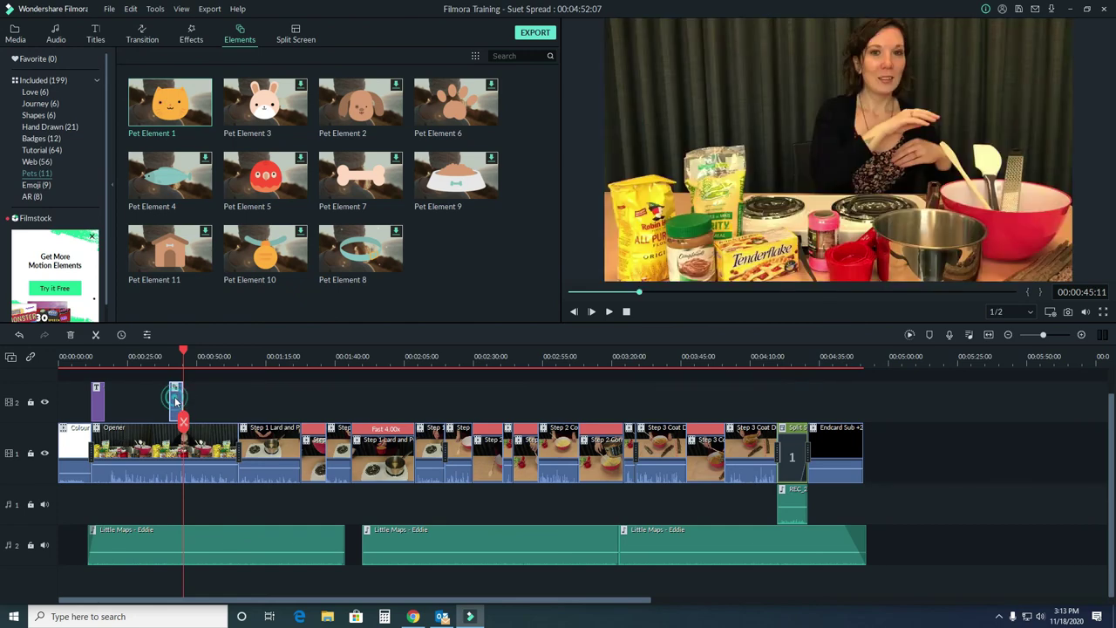
Check the cat element's Color and Motion settings, shrink the overlay toward the upper-right, and confirm
{"action": "double_click", "coordinate": [176, 401]}
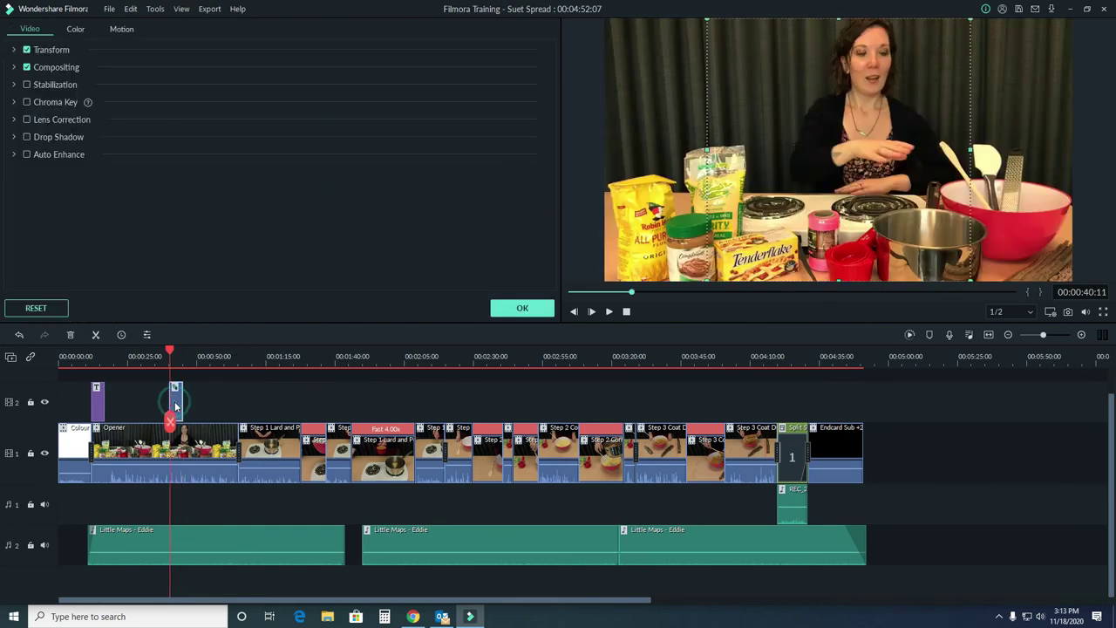
{"action": "left_click", "coordinate": [77, 31]}
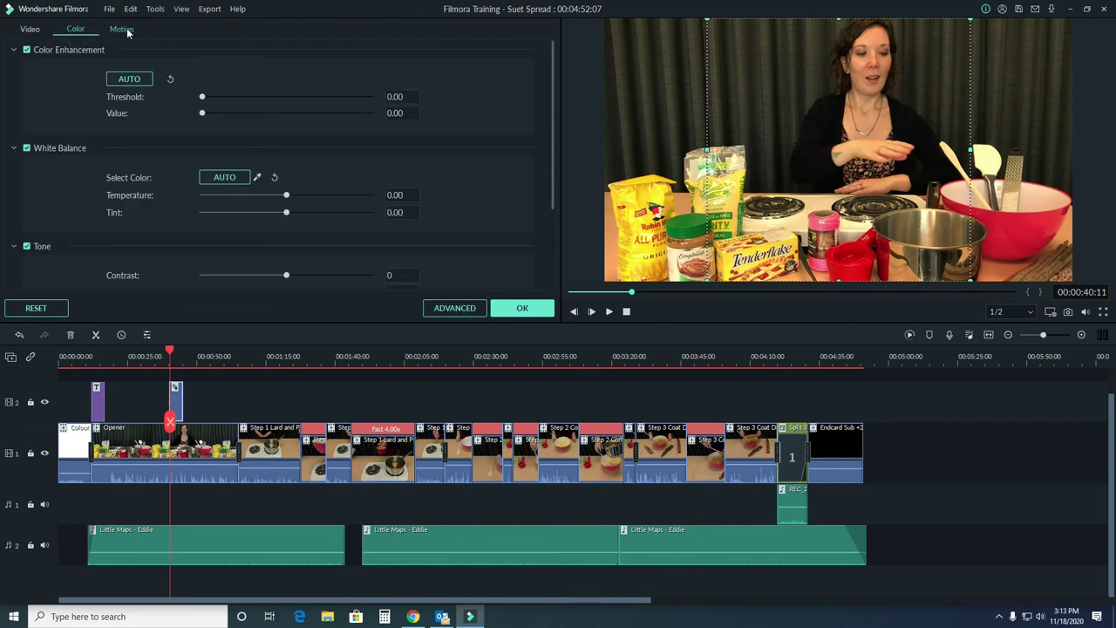
{"action": "left_click", "coordinate": [122, 30]}
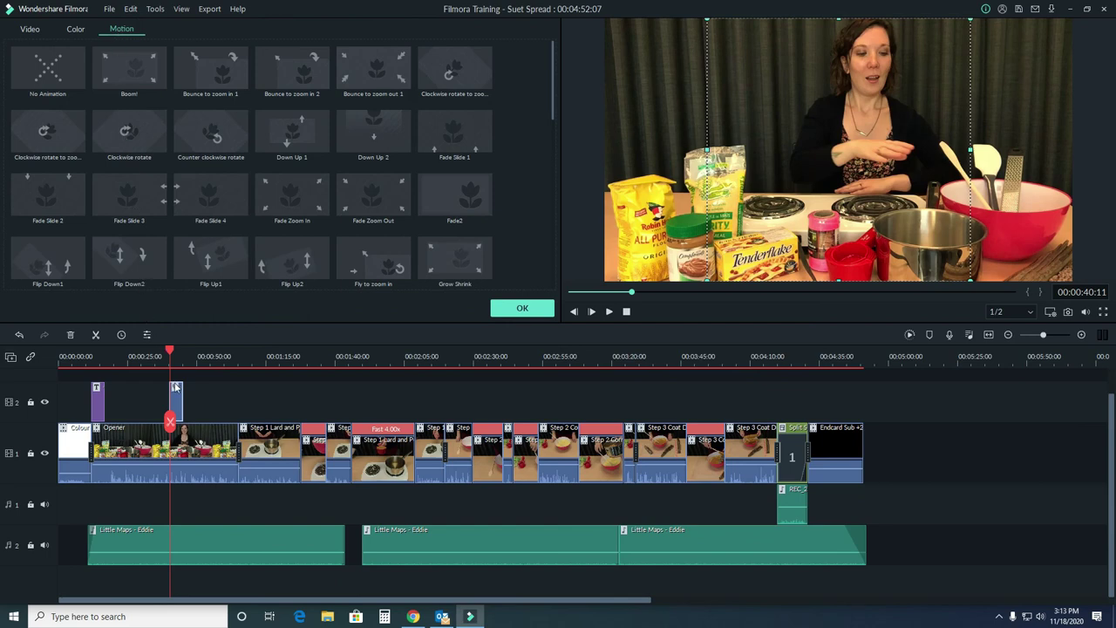
{"action": "mouse_move", "coordinate": [181, 393]}
{"action": "left_mouse_down"}
{"action": "mouse_move", "coordinate": [202, 395]}
{"action": "mouse_move", "coordinate": [174, 403]}
{"action": "mouse_move", "coordinate": [207, 400]}
{"action": "mouse_move", "coordinate": [182, 404]}
{"action": "left_mouse_up"}
{"action": "left_click_drag", "start_coordinate": [708, 281], "coordinate": [717, 272]}
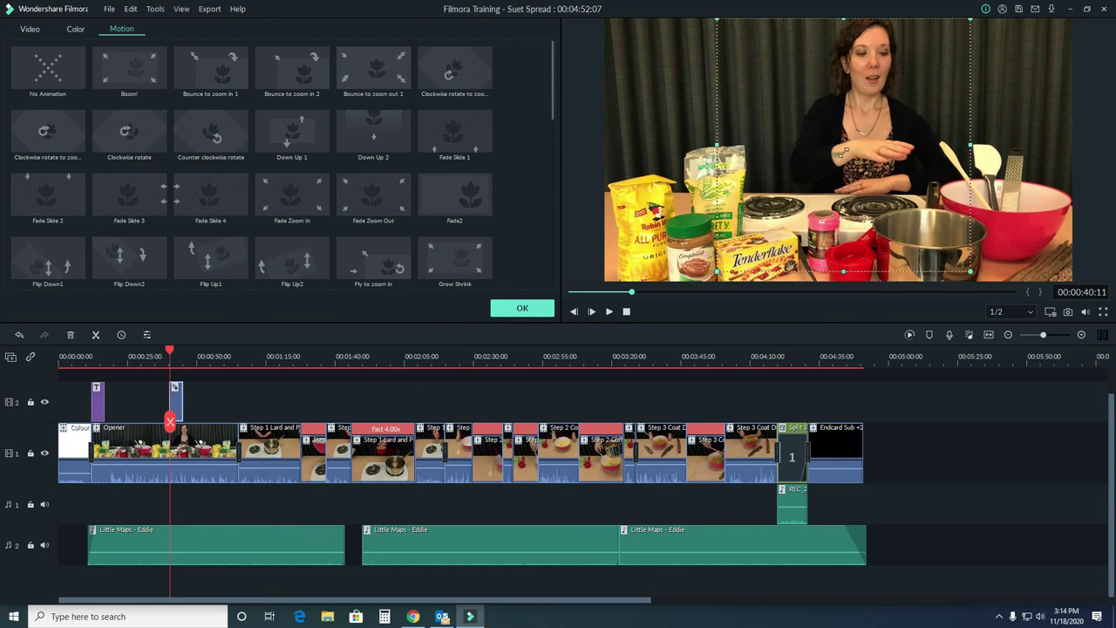
{"action": "left_click_drag", "start_coordinate": [844, 157], "coordinate": [784, 177]}
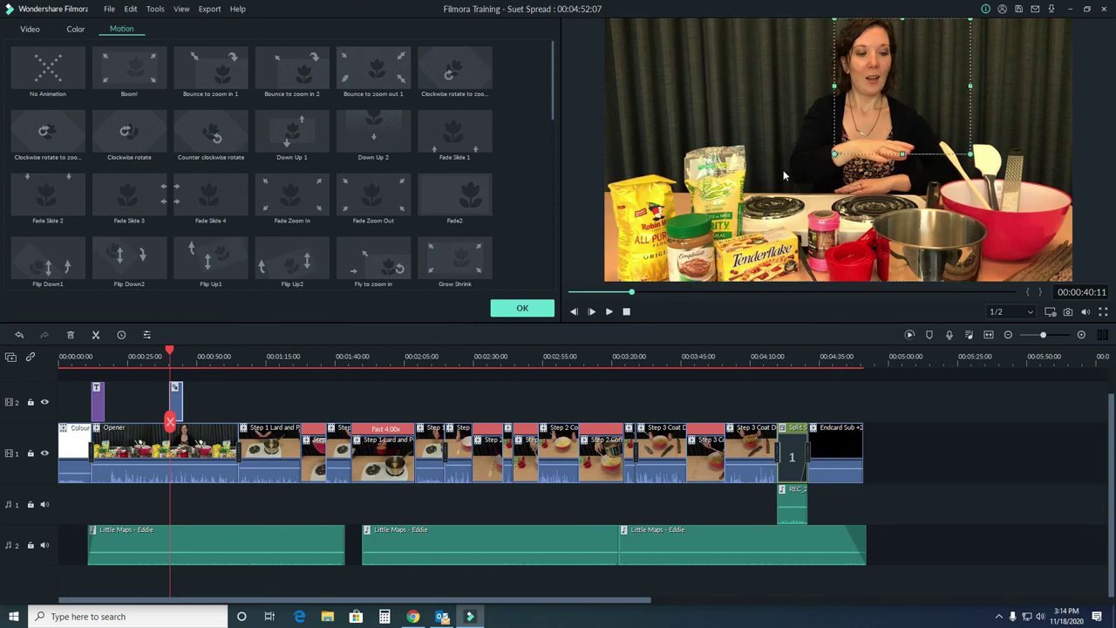
{"action": "left_click", "coordinate": [175, 397]}
{"action": "left_click", "coordinate": [522, 308]}
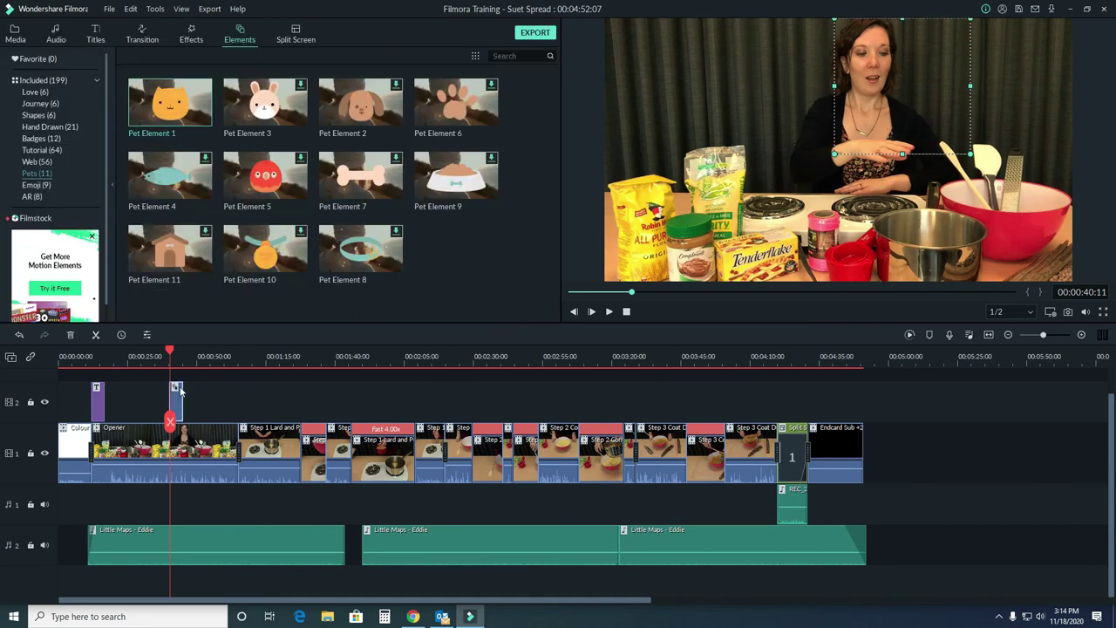
Play back the cat overlay to check it, then remove the cat element clip
{"action": "key", "text": "space"}
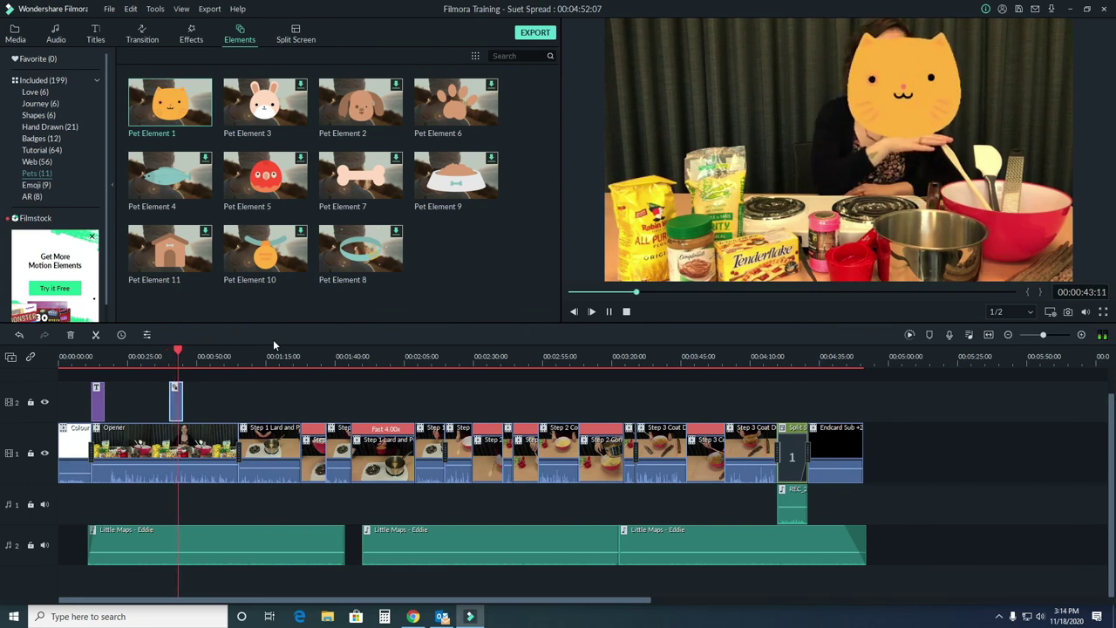
{"action": "key", "text": "space"}
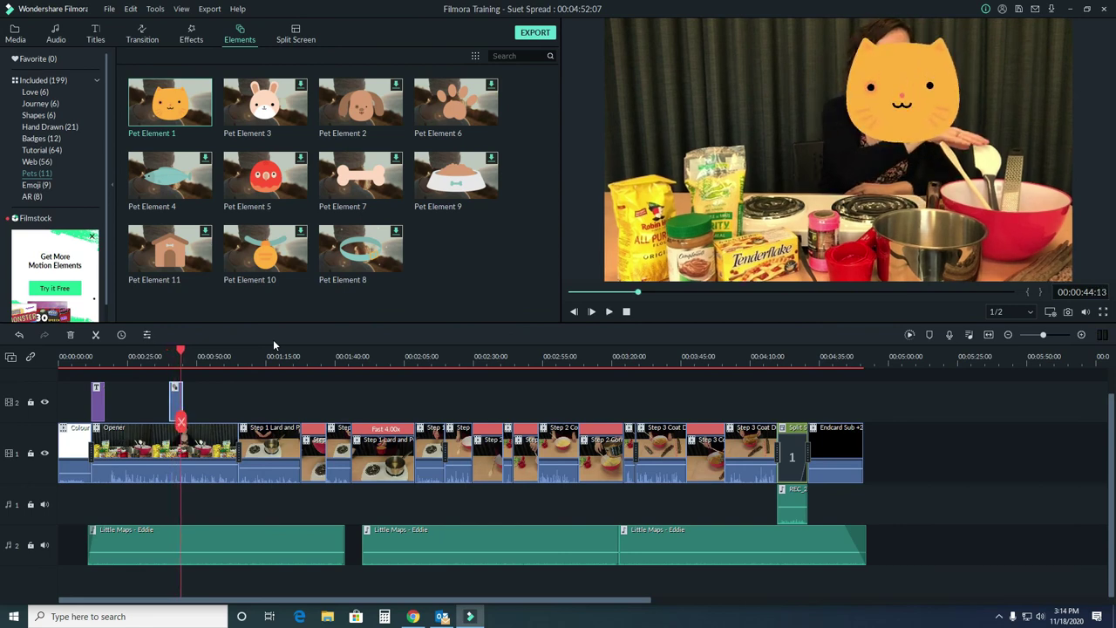
{"action": "key", "text": "Left"}
{"action": "key", "text": "Left"}
{"action": "key", "text": "ctrl+z"}
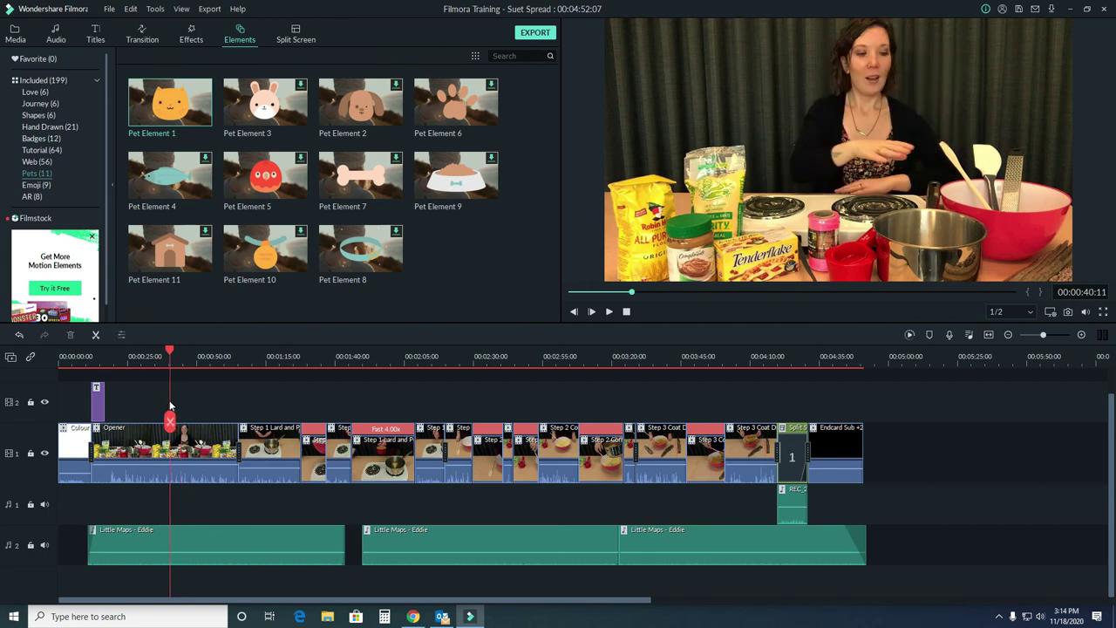